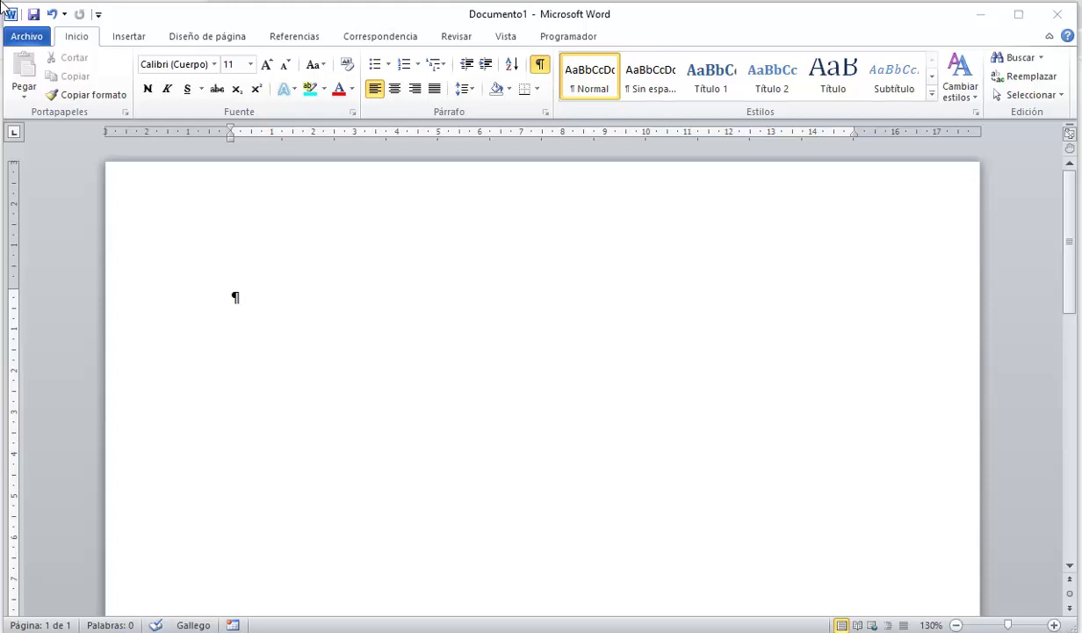
- Insert a table with six columns and eight rows, and move it up and to the left of its original place
left_click(130, 39)
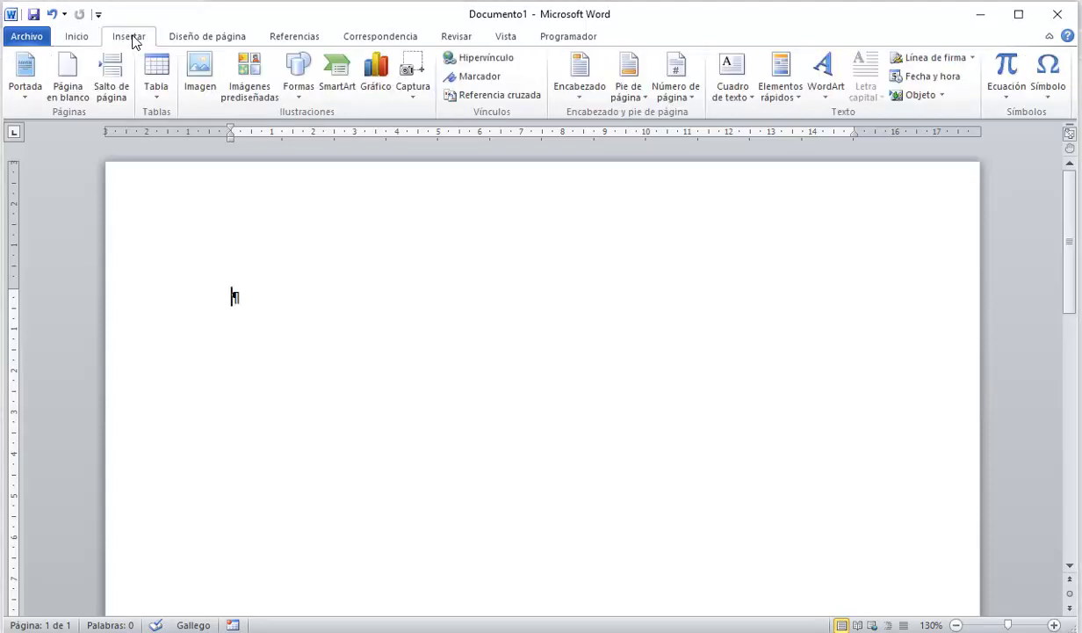
left_click(158, 95)
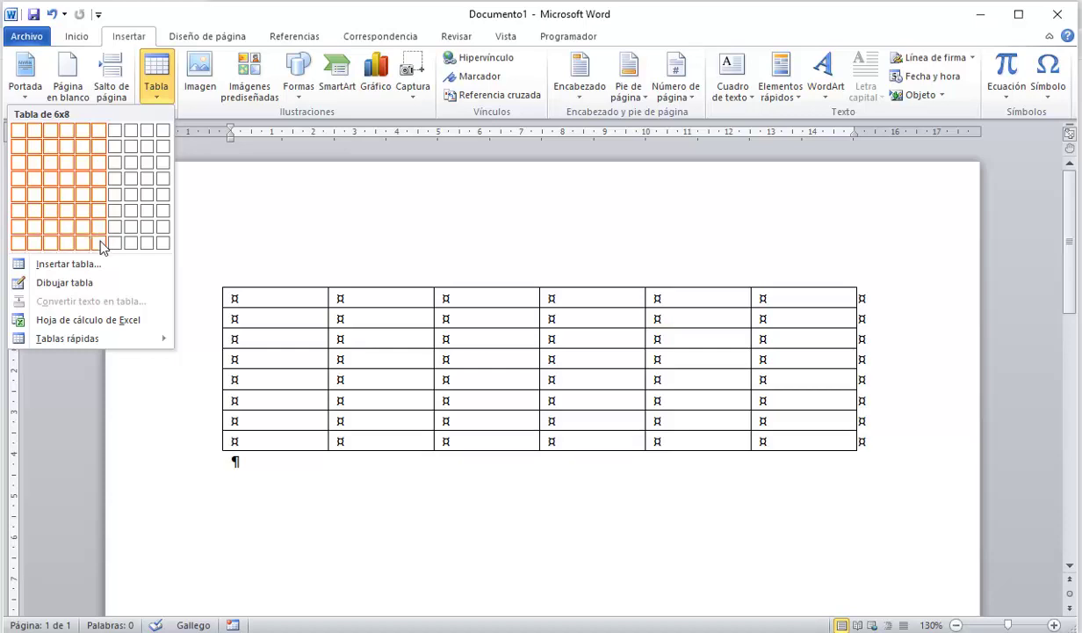
left_click(101, 239)
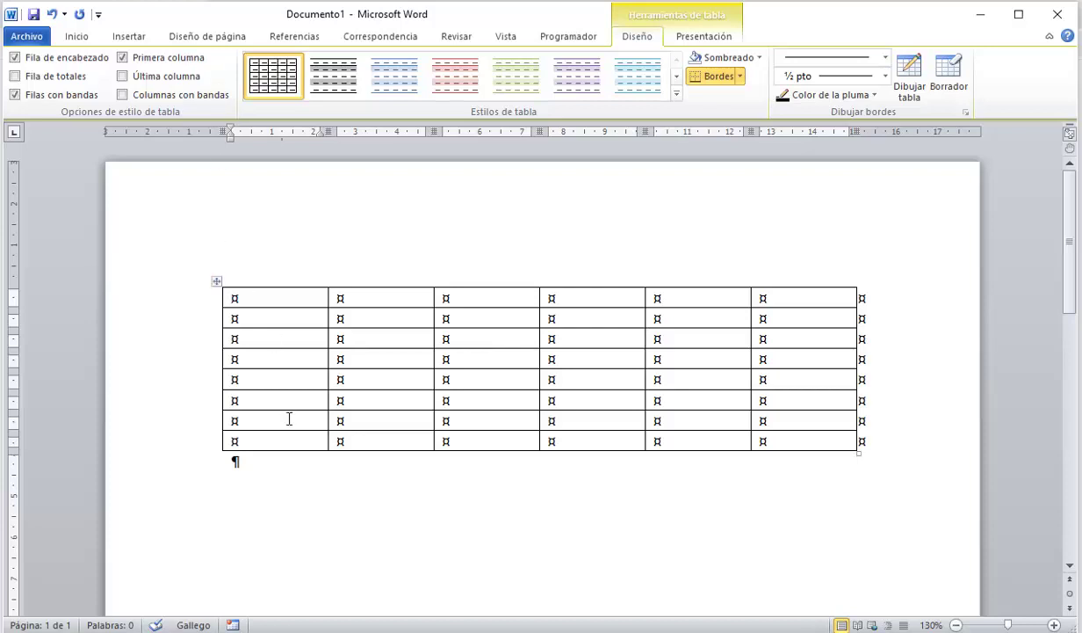
left_click(233, 472)
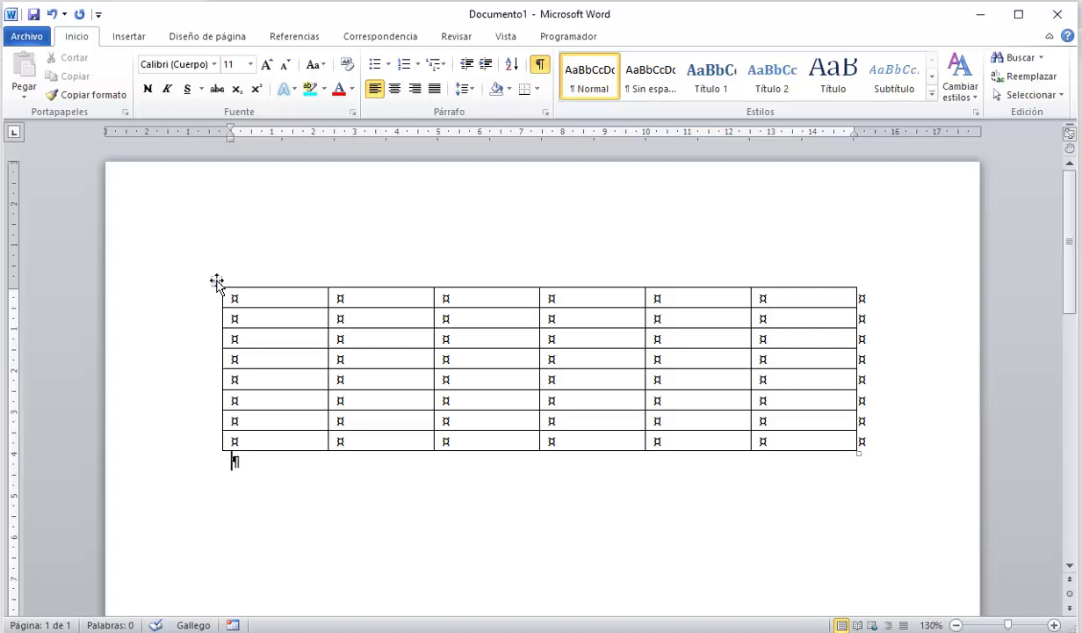
left_click_drag(217, 281, 180, 234)
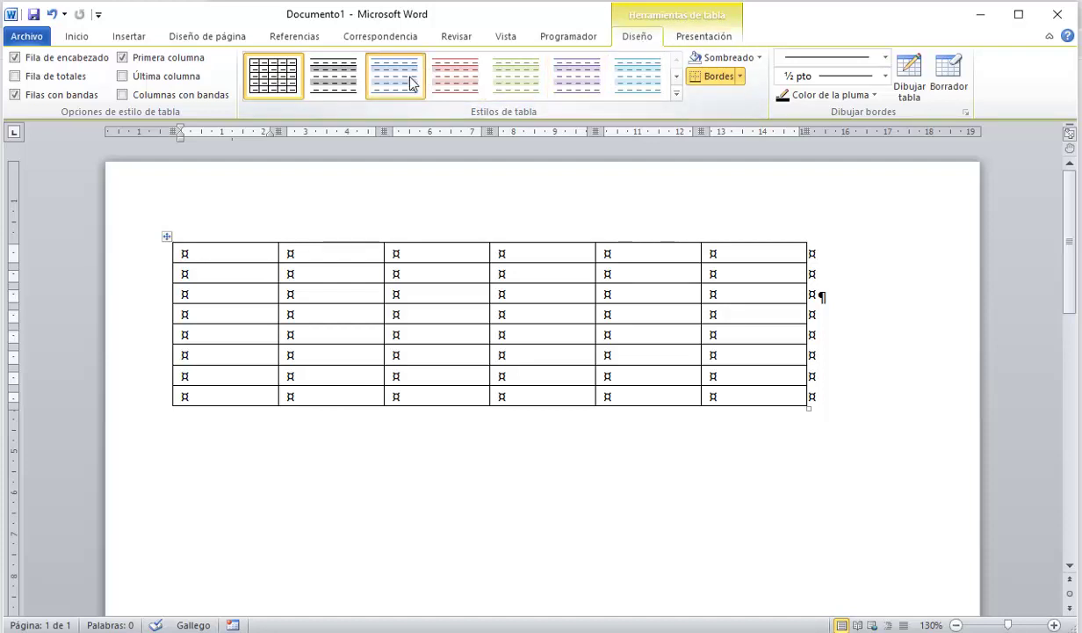
- Try the green and purple banded table styles, and return the table to the unformatted grid style
left_click(515, 79)
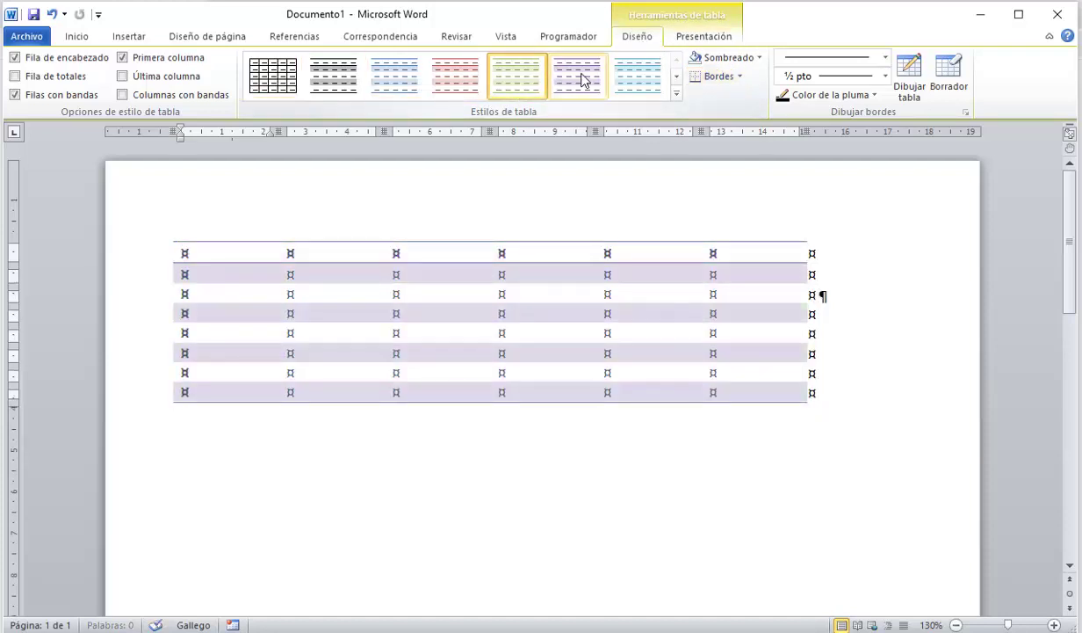
left_click(580, 79)
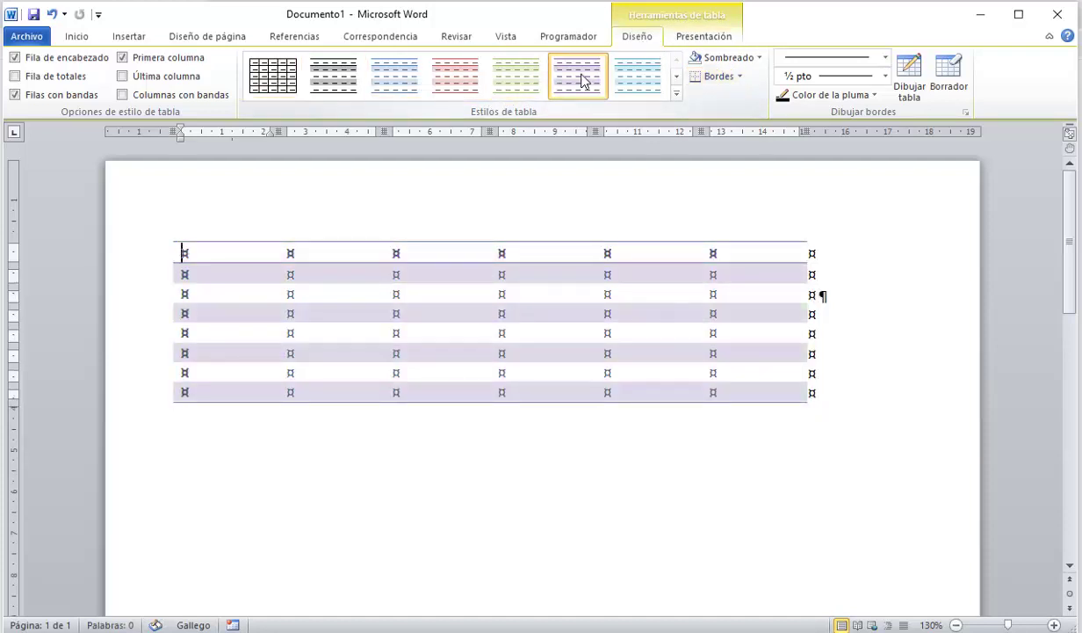
left_click(676, 92)
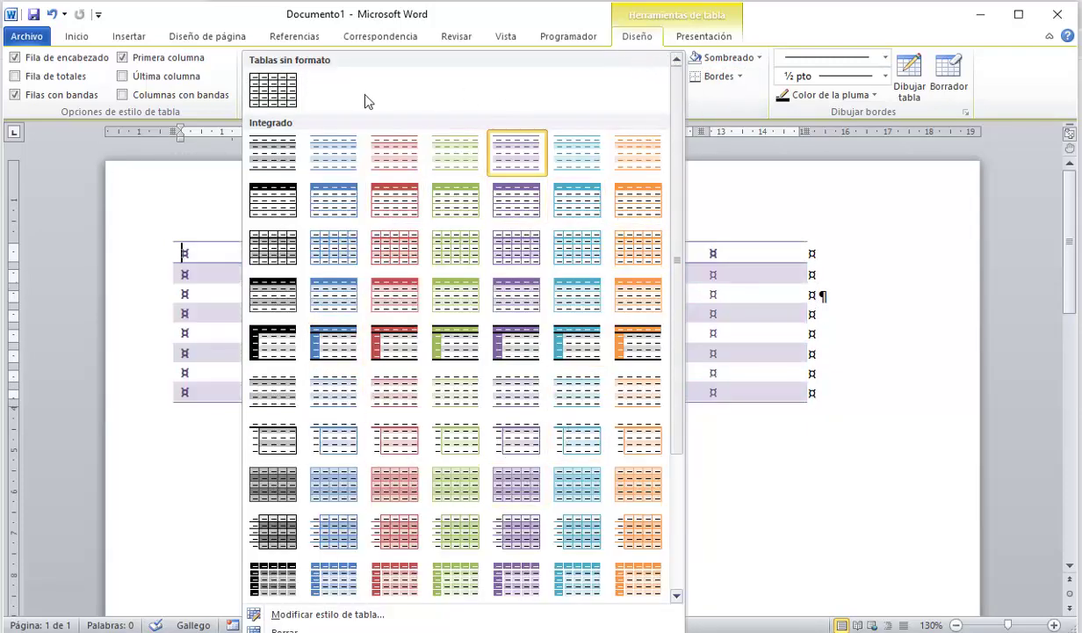
left_click(269, 88)
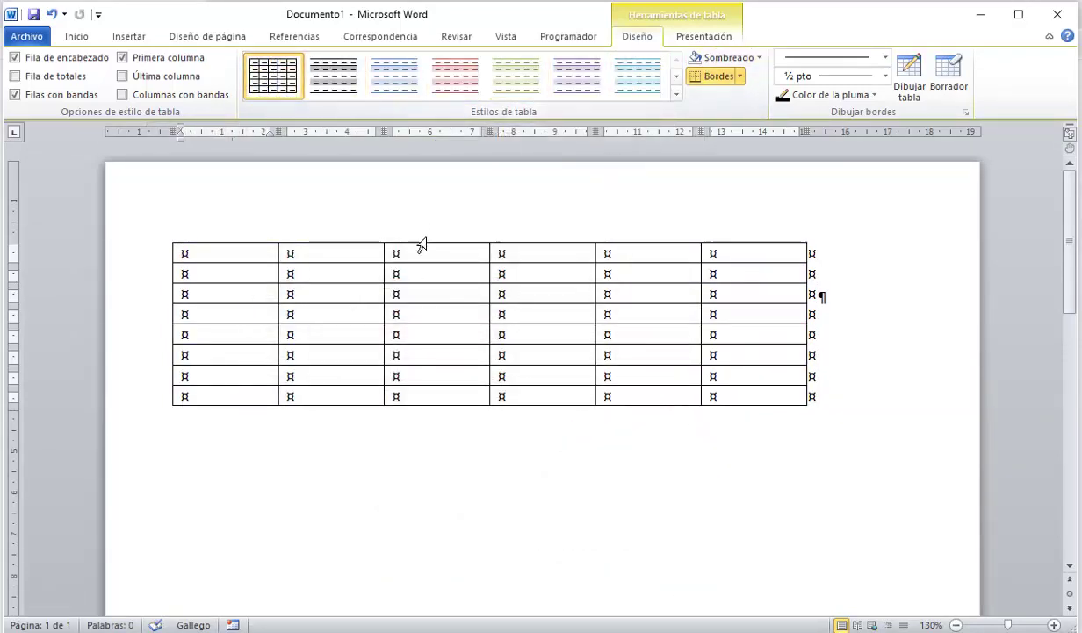
- Try a dark theme colour shading on the second and third cells of row two, and undo it while keeping the grid style
left_click_drag(290, 273, 386, 268)
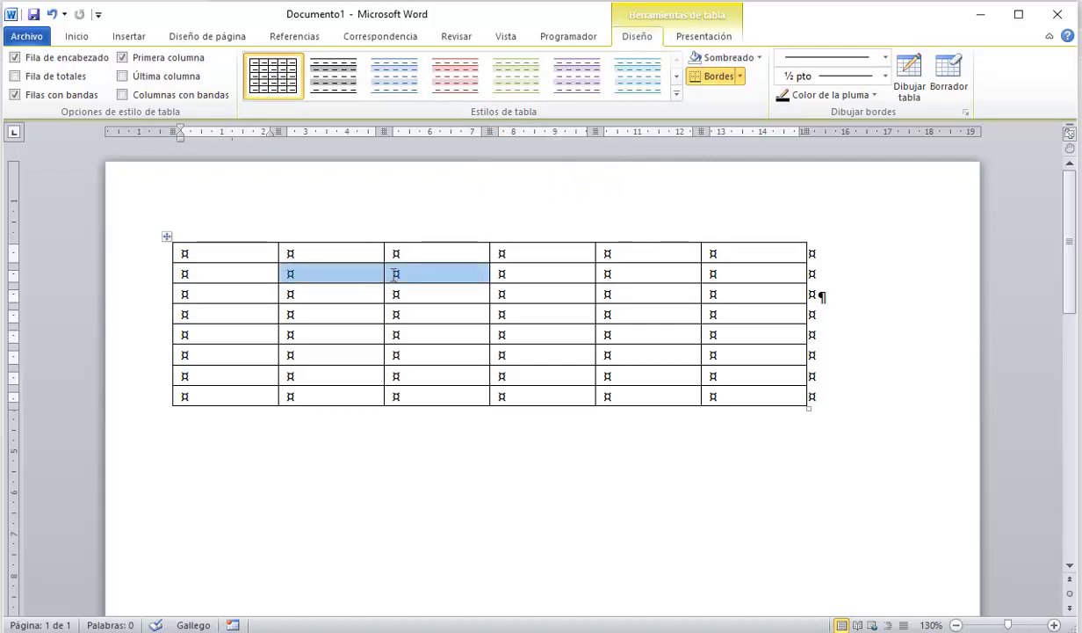
left_click(726, 58)
left_click(699, 137)
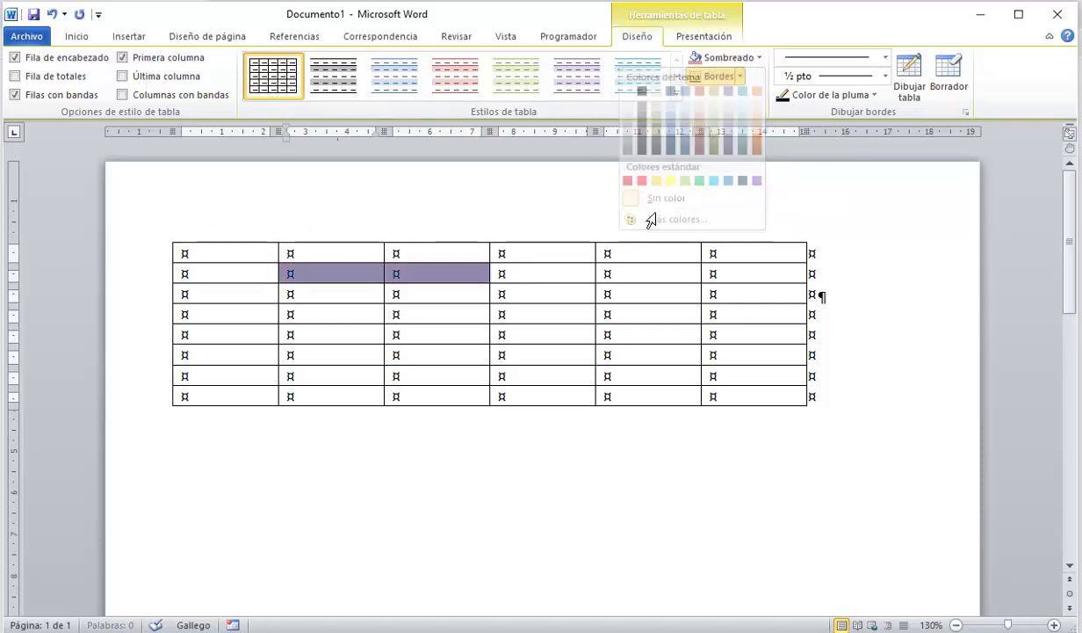
left_click(549, 314)
left_click(53, 15)
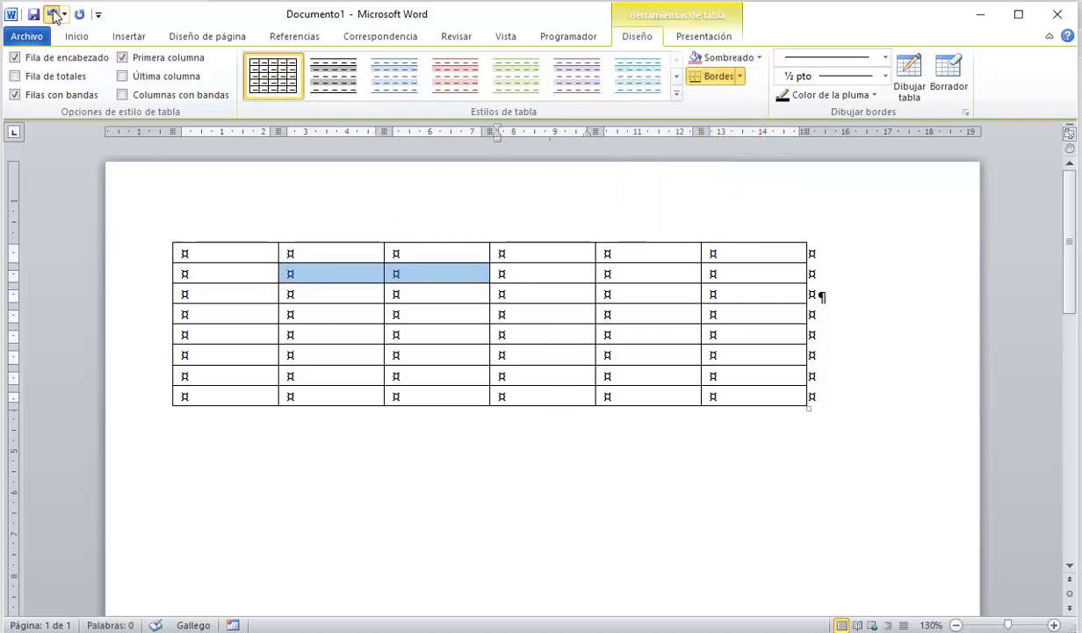
left_click(53, 15)
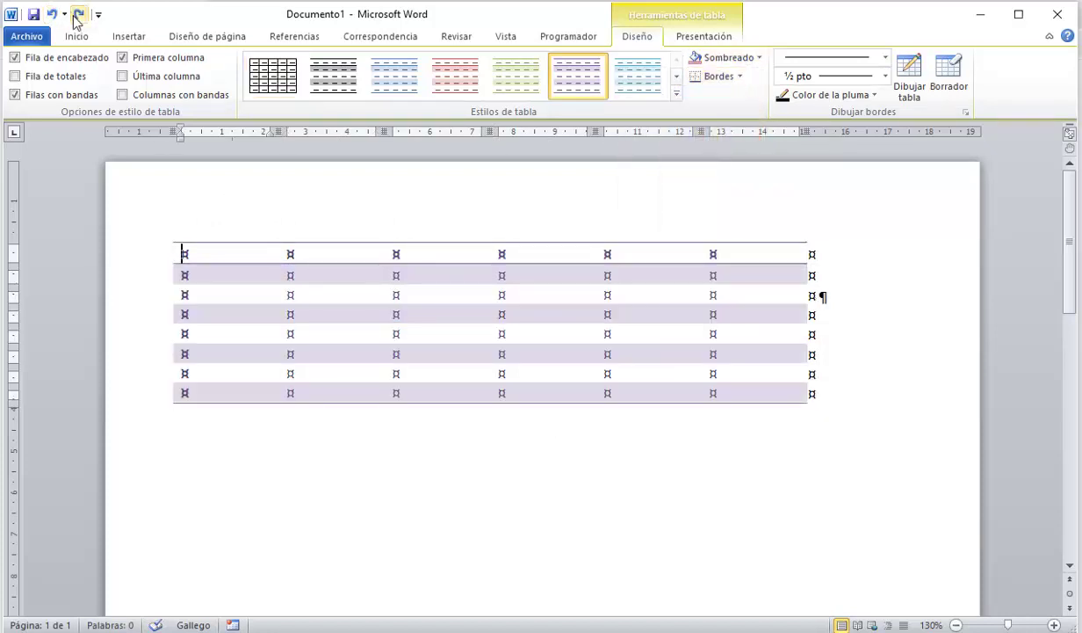
left_click(78, 15)
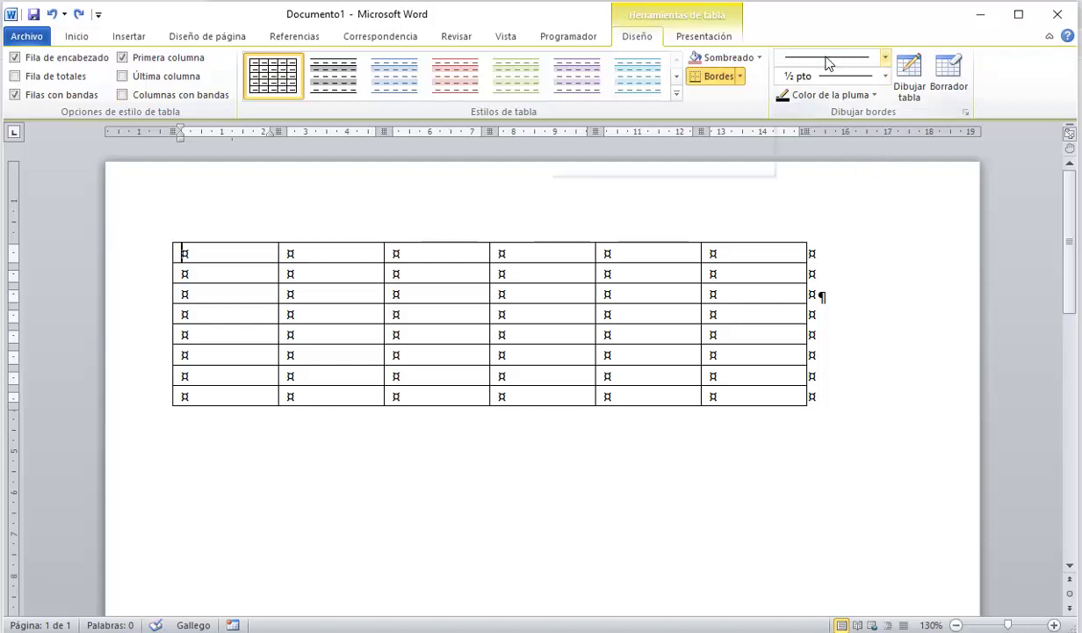
- Try drawing thick 3 pt borders under single cells in the fifth and sixth columns, and undo both
left_click(886, 58)
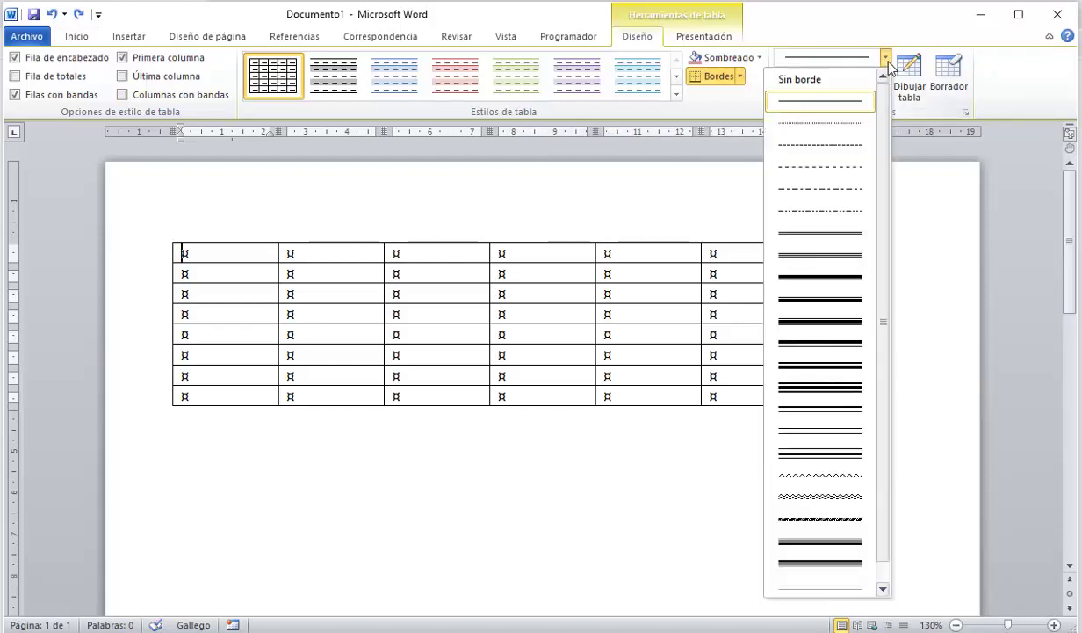
left_click(830, 300)
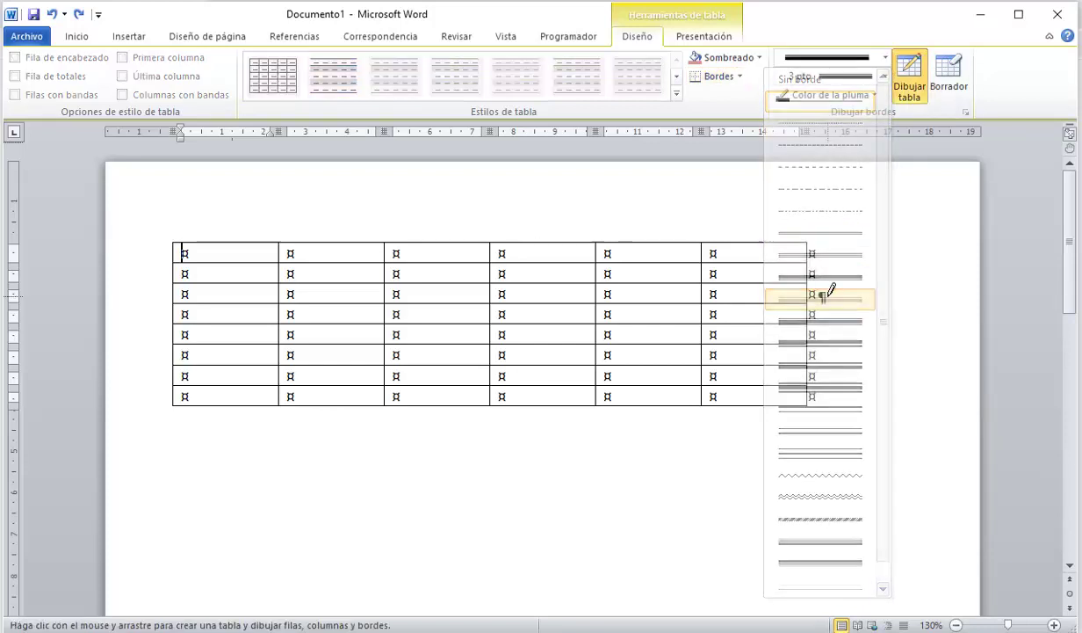
left_click_drag(727, 283, 703, 284)
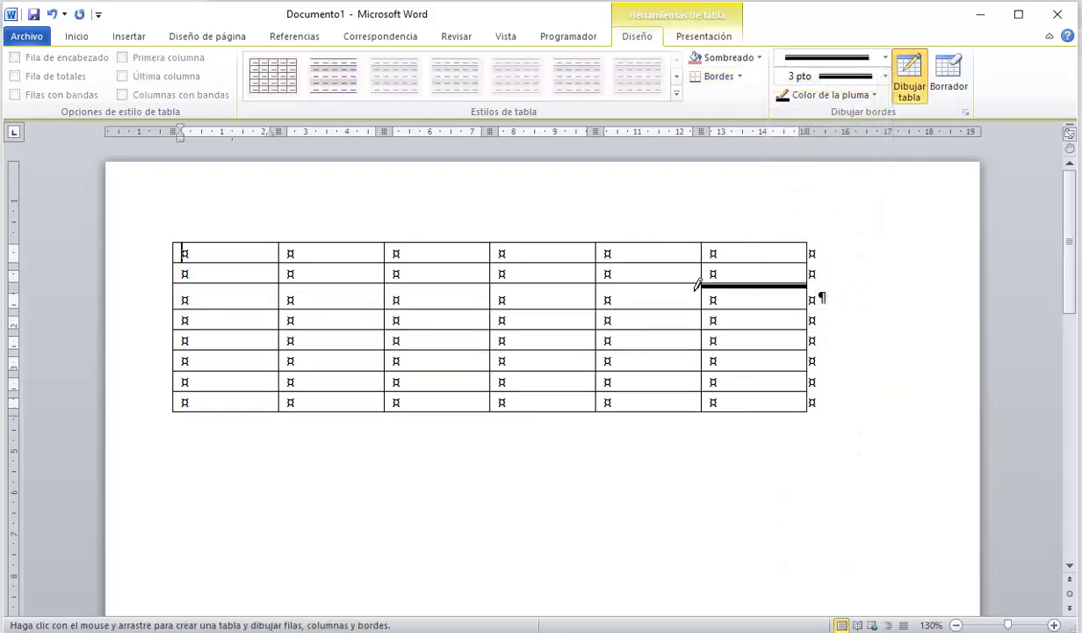
left_click(649, 311)
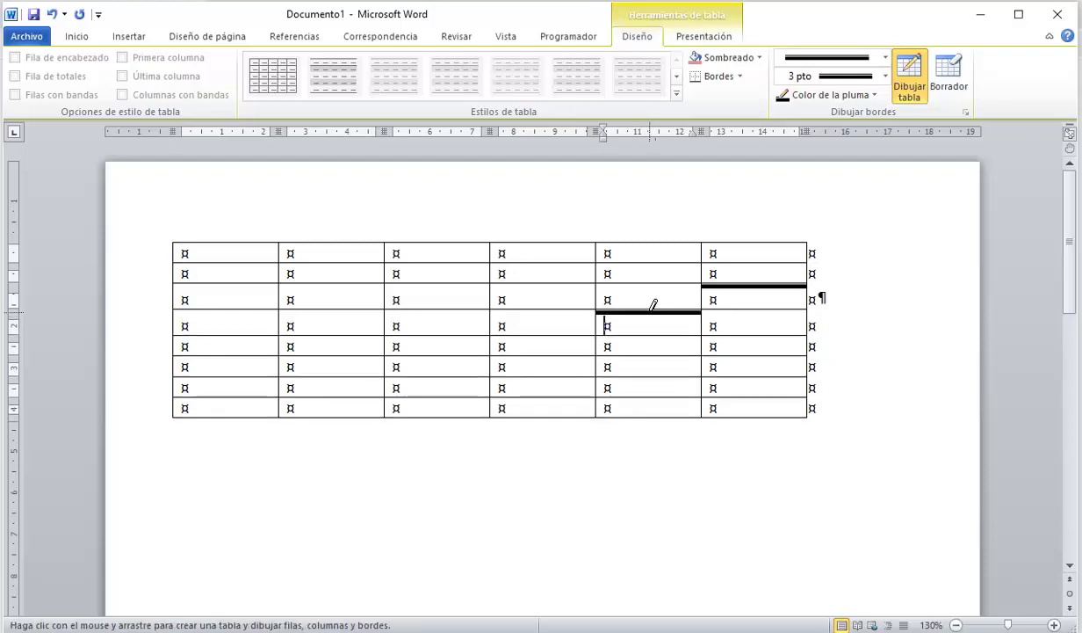
left_click(52, 14)
left_click(52, 14)
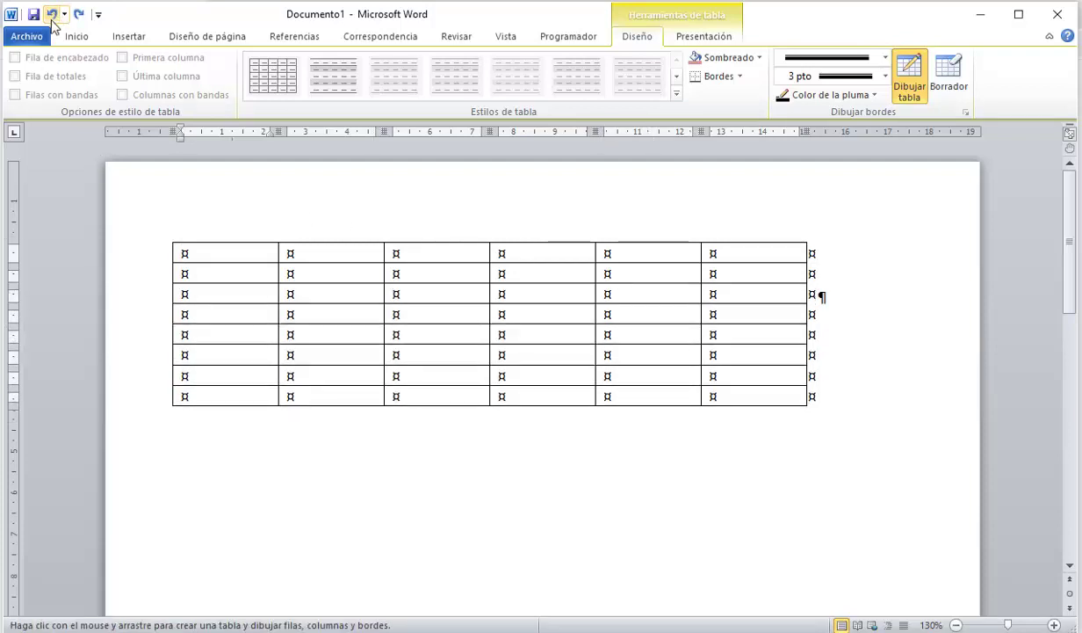
- Try applying 3 pt outside borders to the first cell of the table, and undo them
left_click(739, 77)
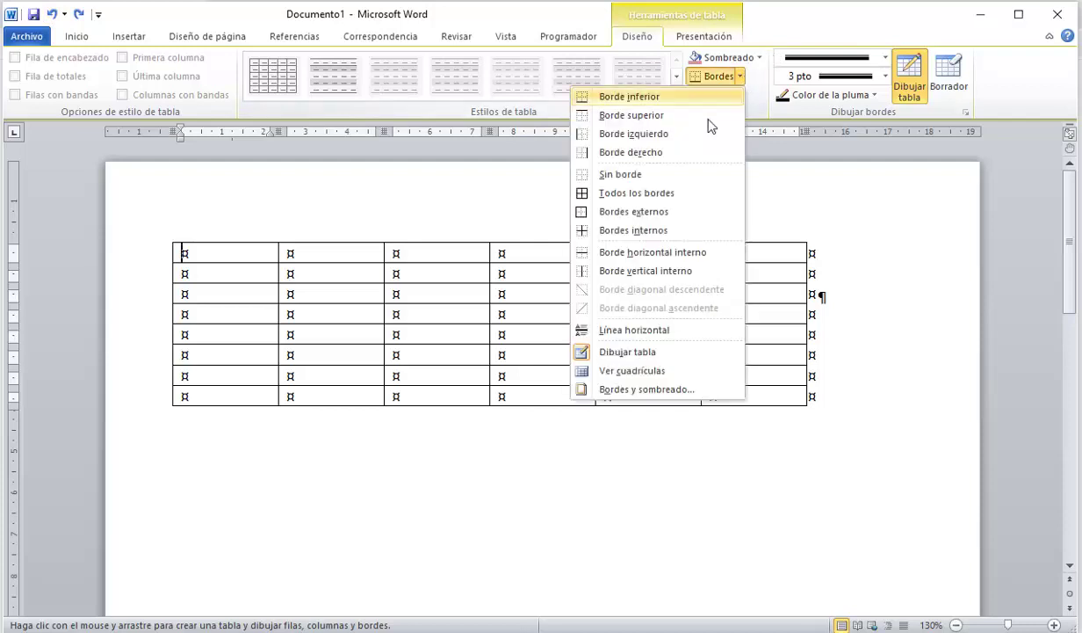
left_click(623, 212)
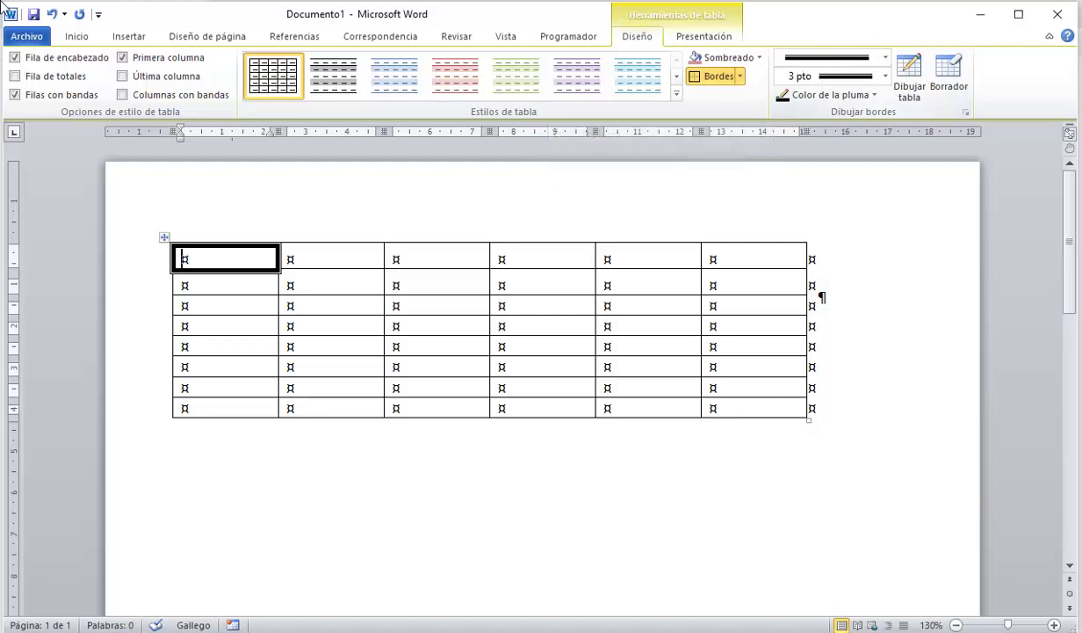
left_click(51, 15)
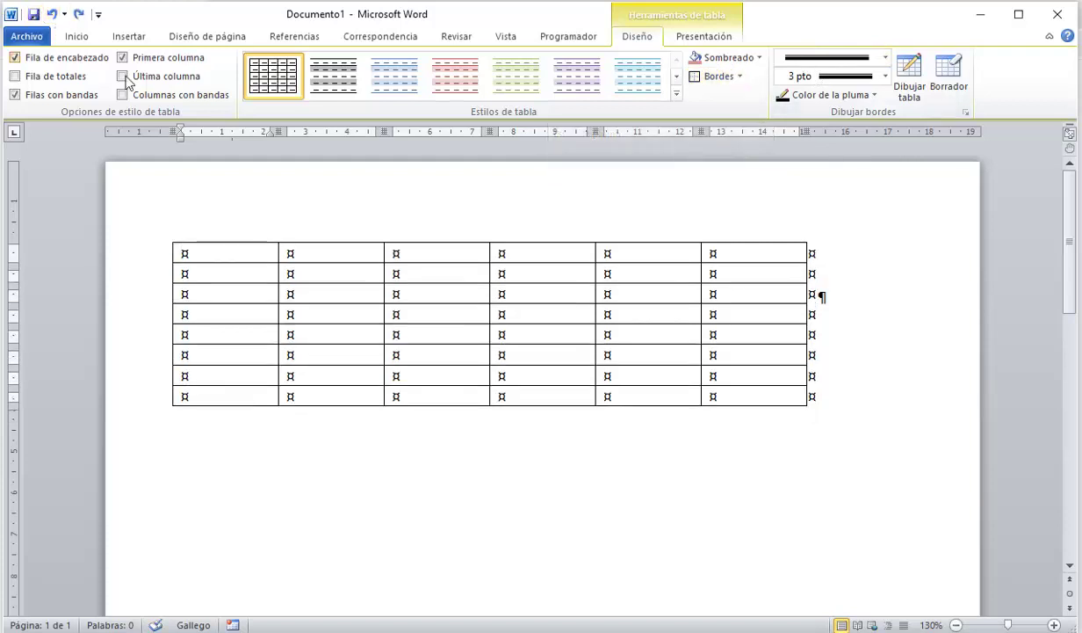
- Delete the second column of the table
left_click(698, 40)
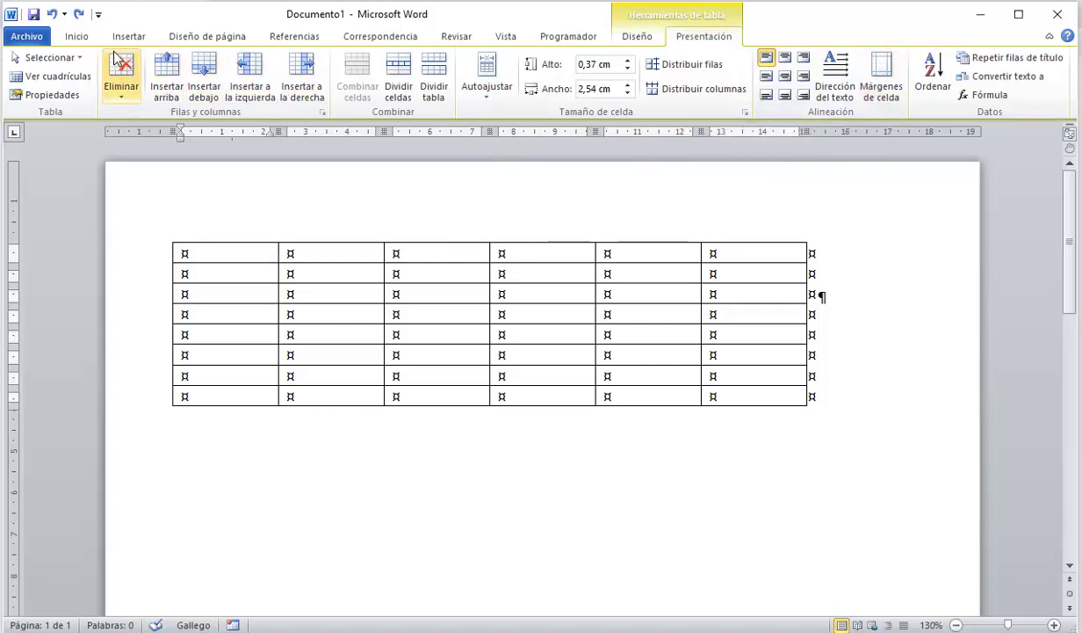
left_click(123, 96)
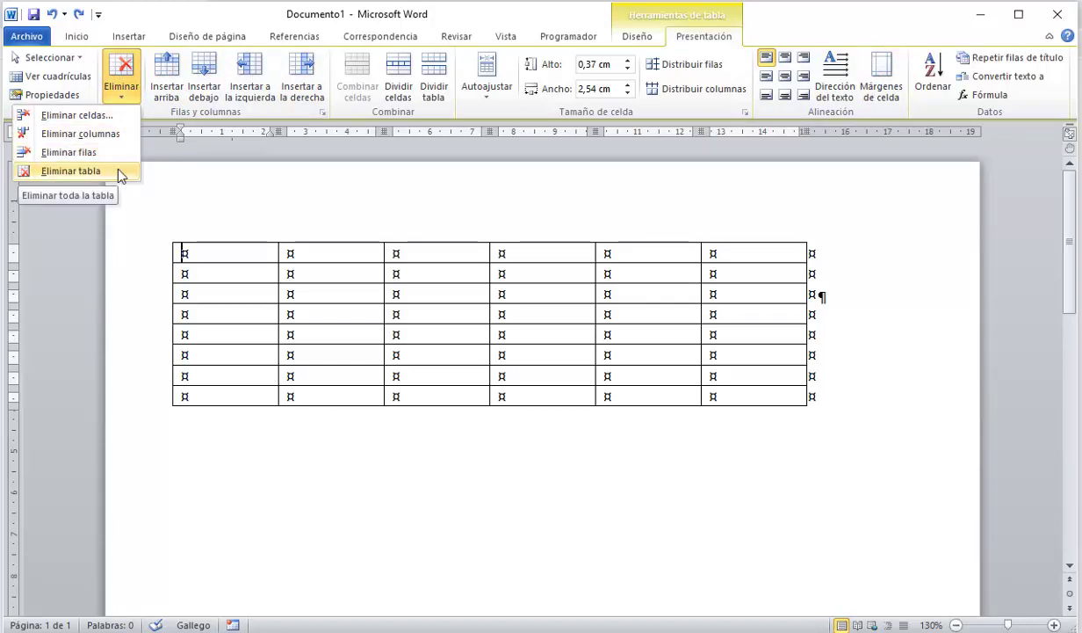
left_click(144, 284)
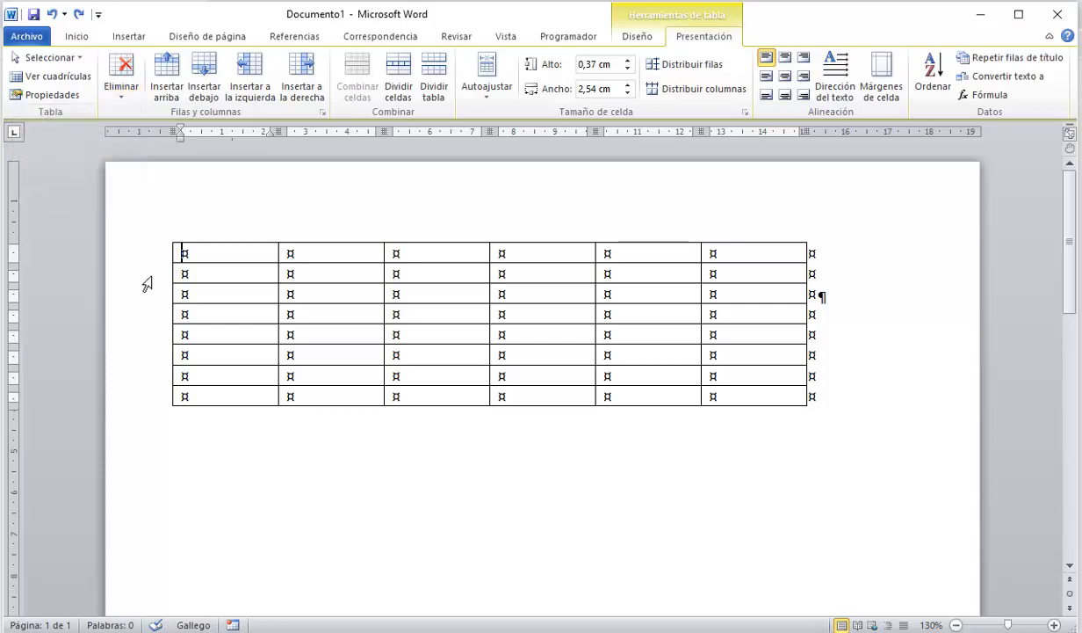
left_click(146, 284)
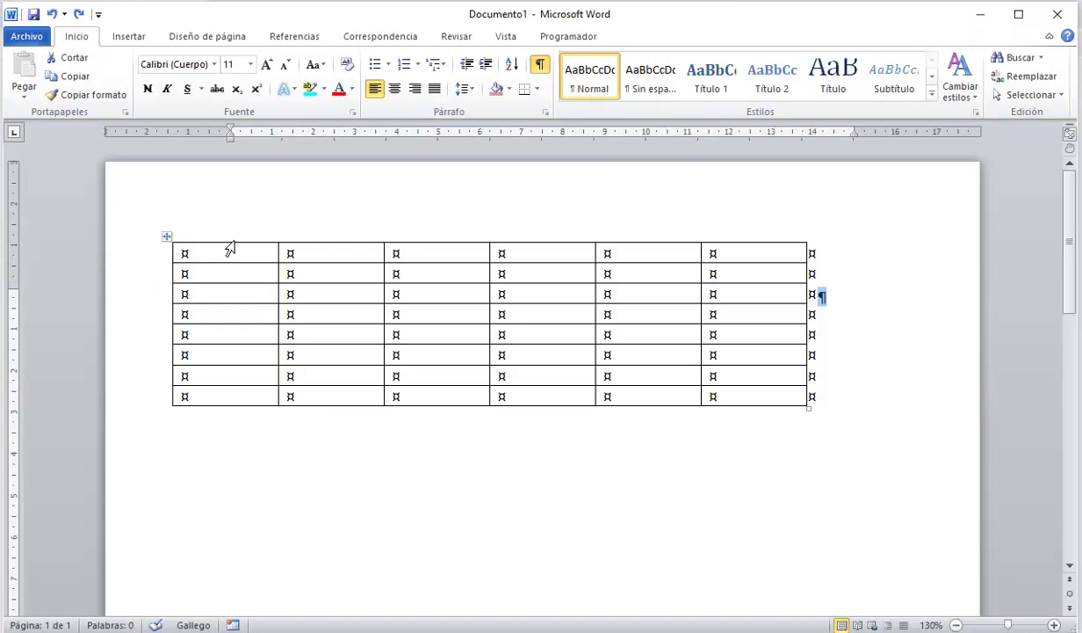
left_click(292, 300)
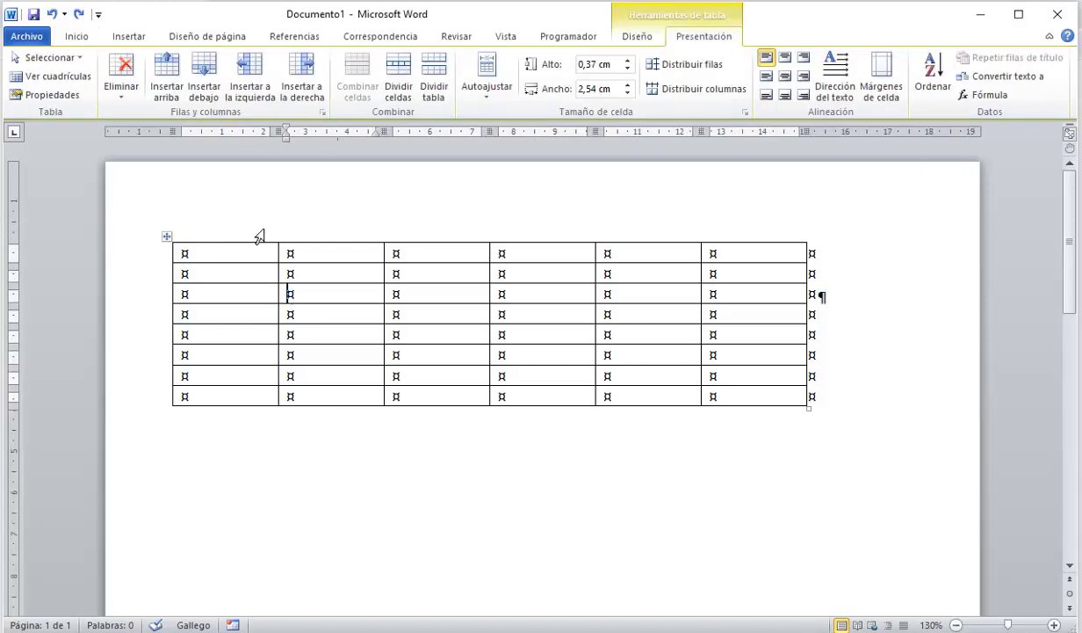
left_click(331, 240)
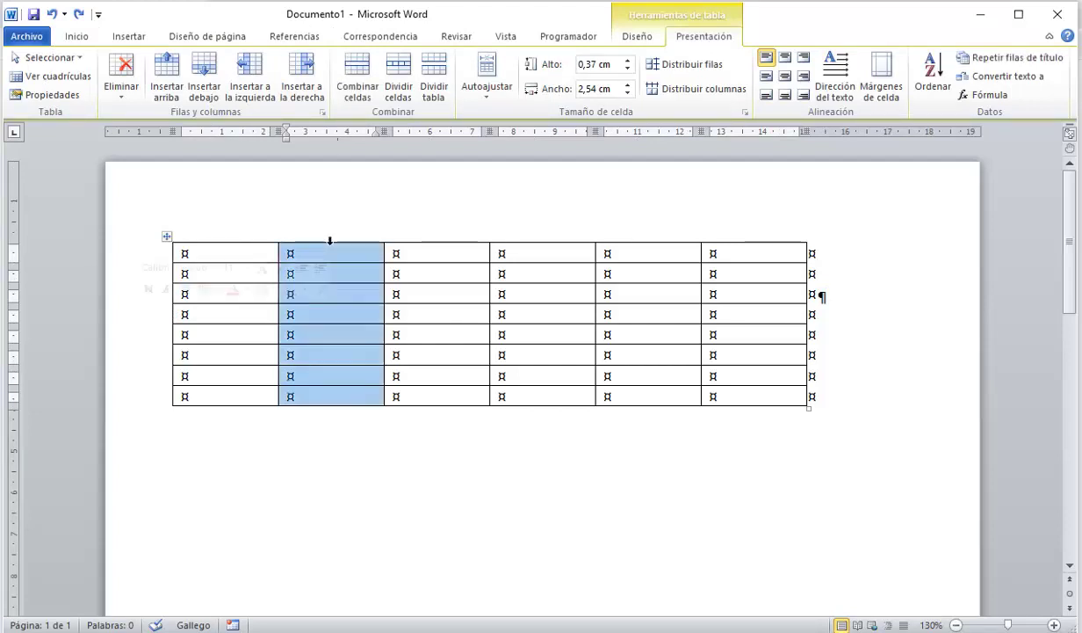
left_click(119, 99)
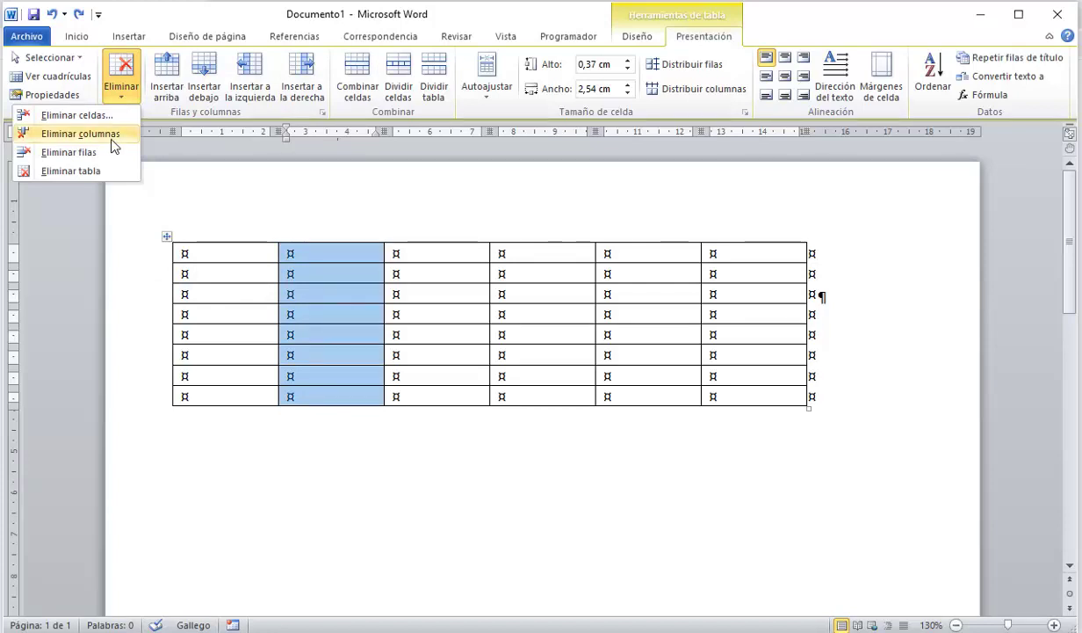
left_click(116, 136)
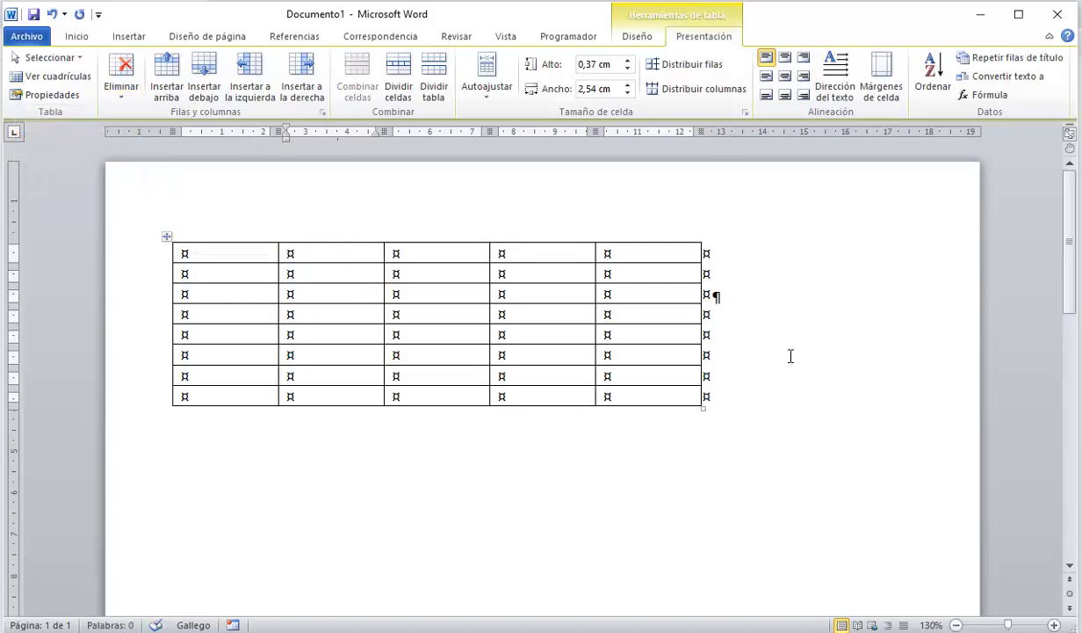
- Stretch the last column out to the page's right margin and widen the fourth column to about 4.3 cm
left_click_drag(698, 314, 858, 317)
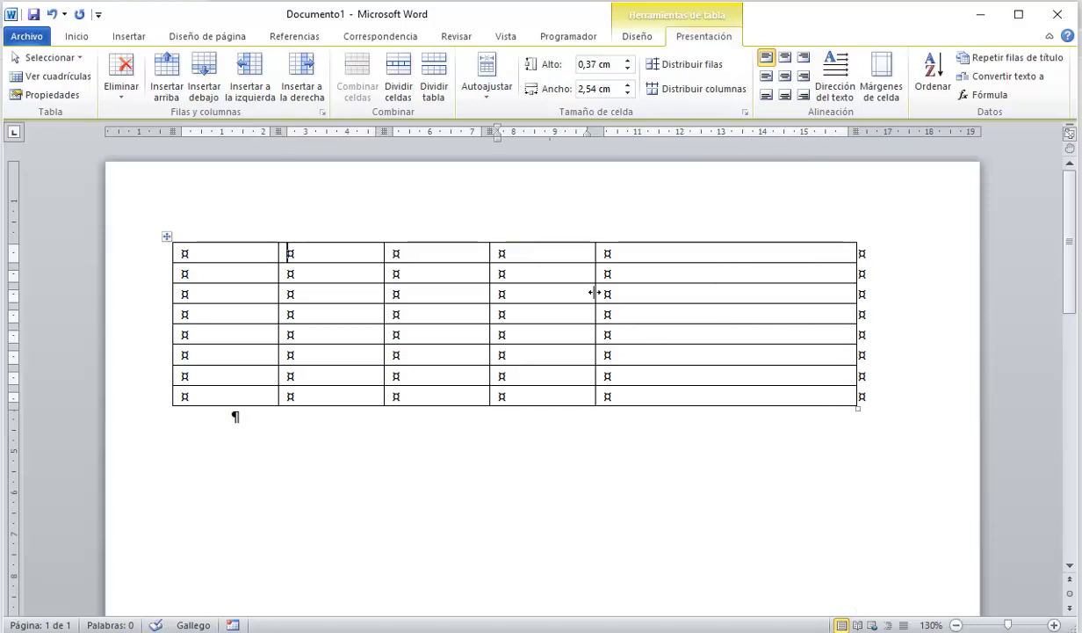
left_click_drag(596, 296, 670, 309)
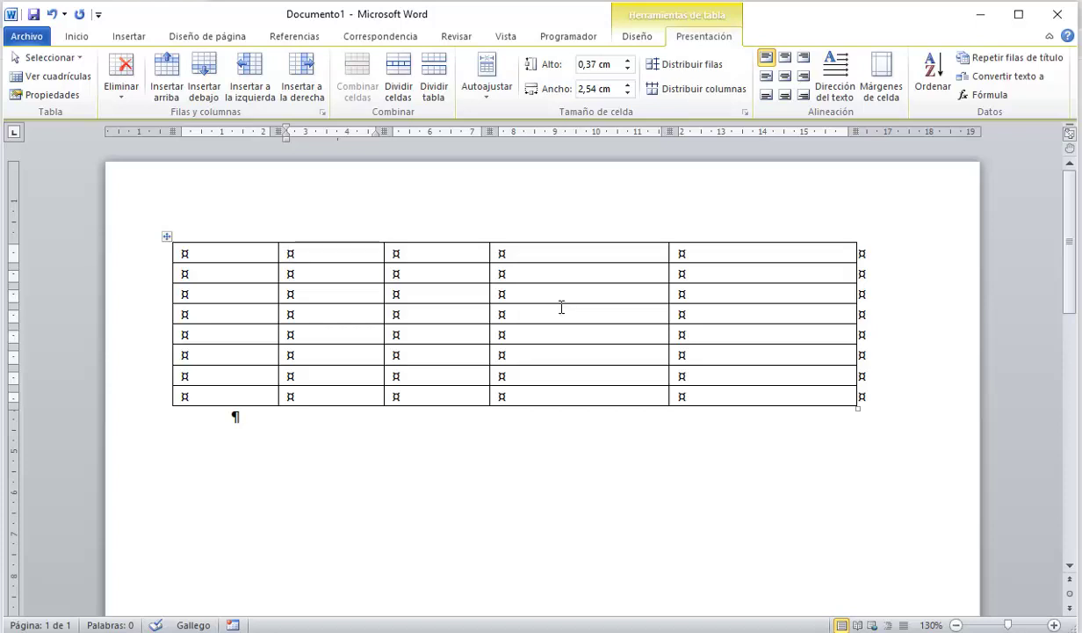
- Increase the third row's height to about 1 cm by its lower border, and set the fourth row's height to 1 cm
left_click_drag(562, 304, 563, 325)
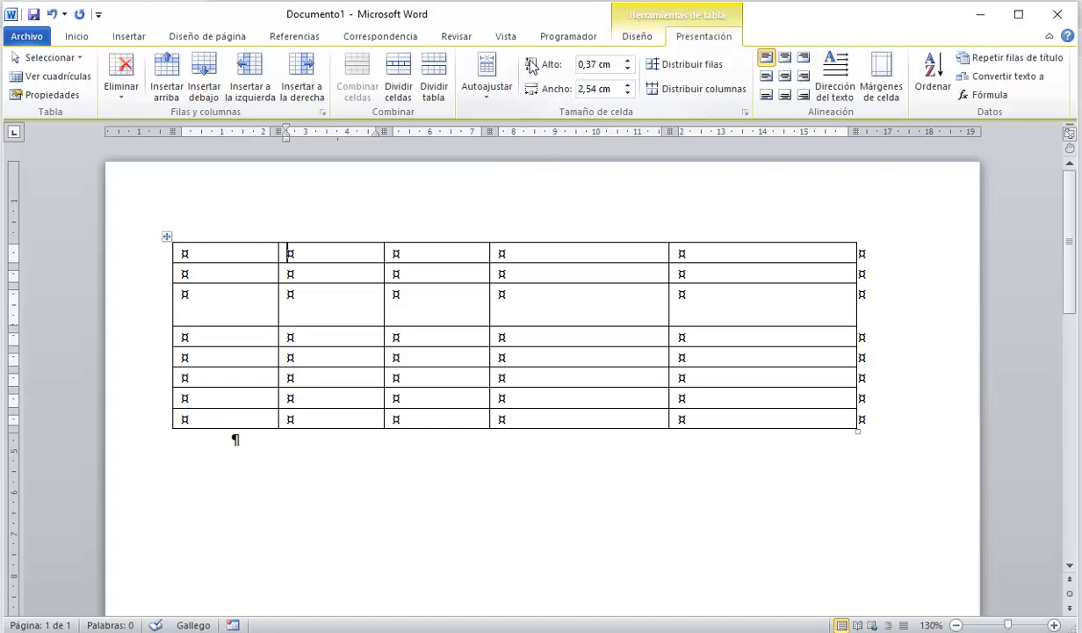
left_click(449, 338)
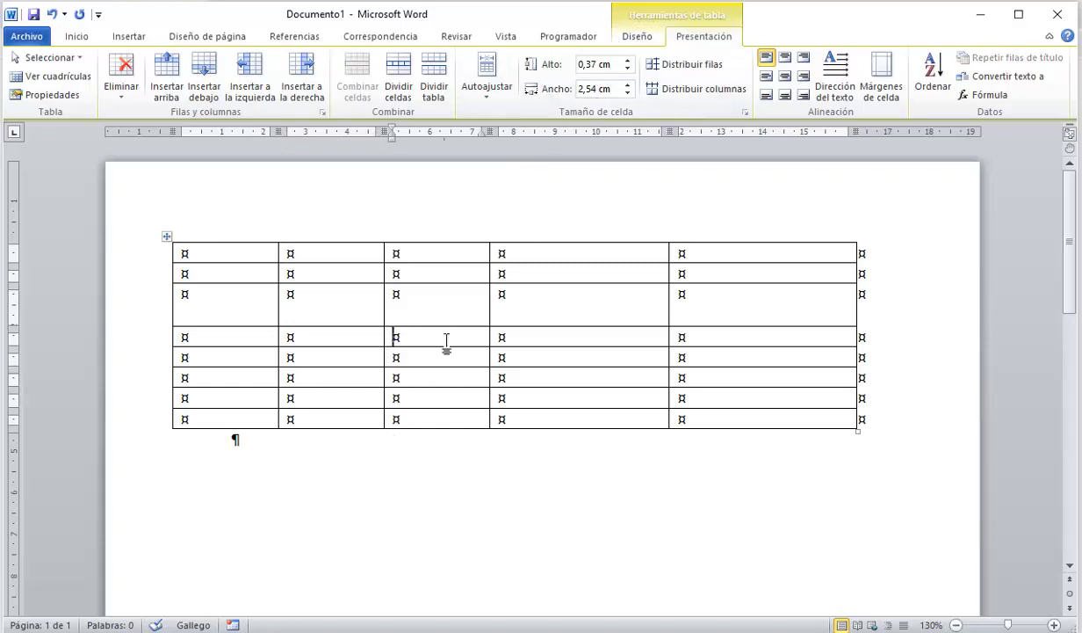
left_click(627, 63)
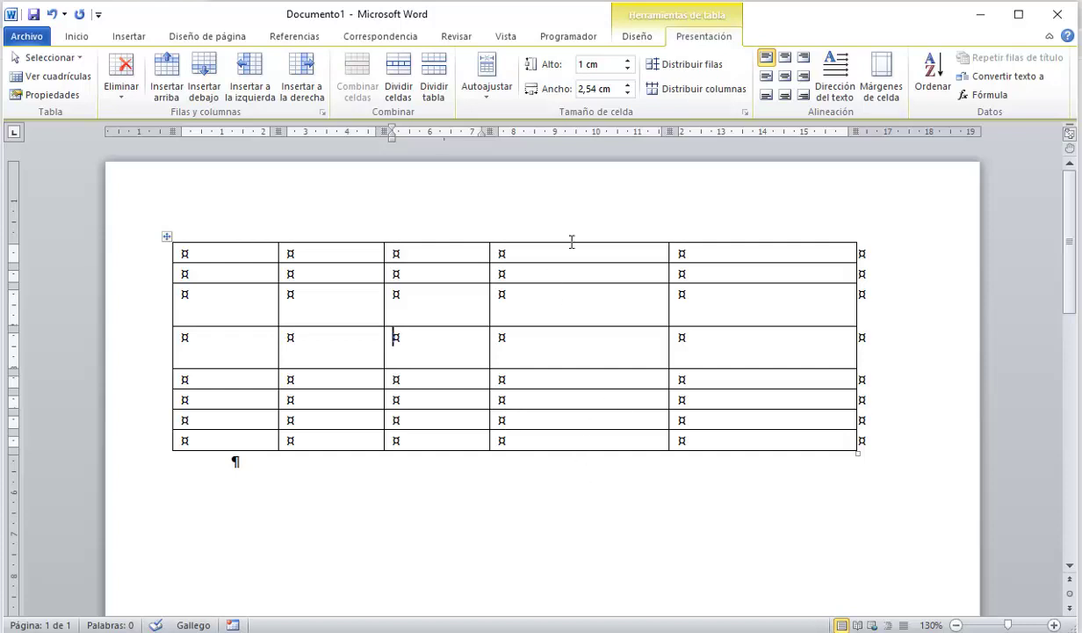
- Select the table's fourth column, widen it to 4.5 cm, and reduce its width to 4 cm
key("ctrl+End")
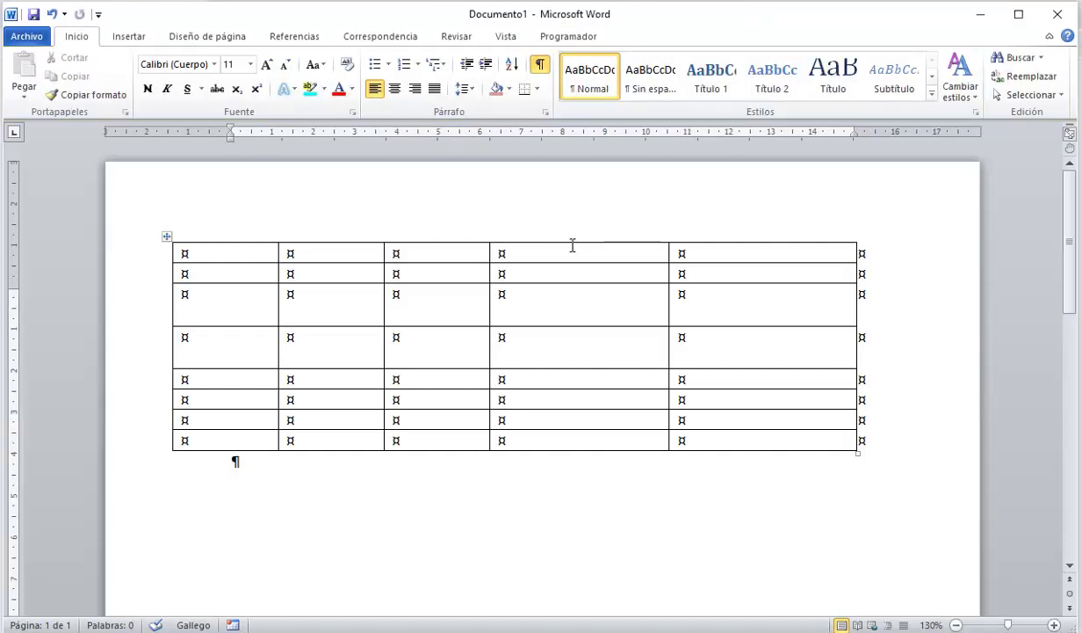
left_click(572, 238)
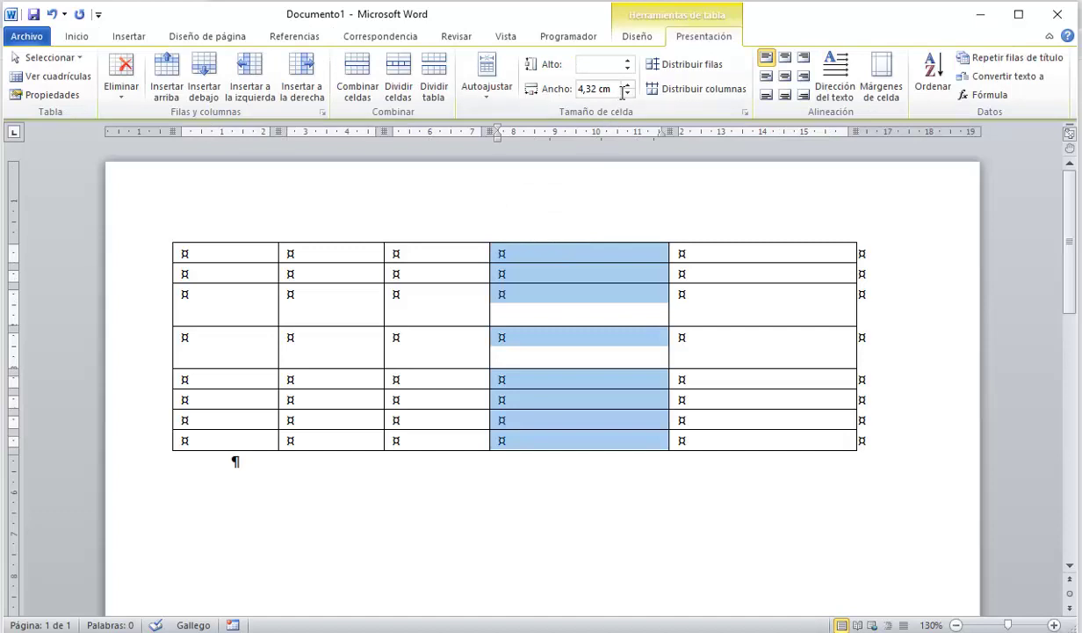
left_click(627, 85)
left_click(627, 85)
left_click(628, 85)
left_click(628, 93)
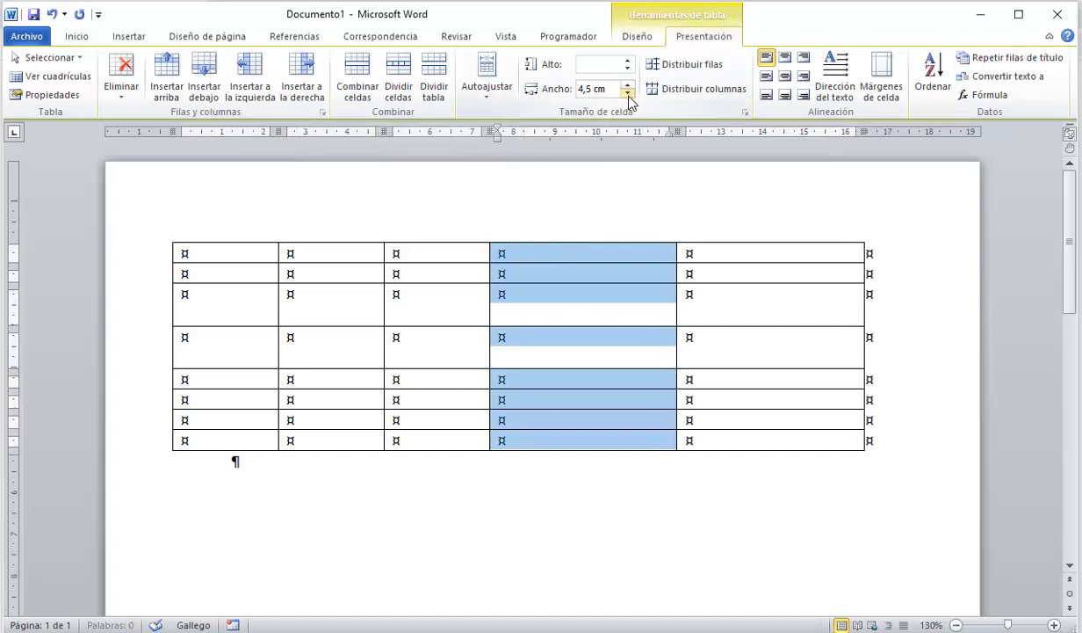
left_click(628, 92)
left_click(627, 92)
left_click(627, 92)
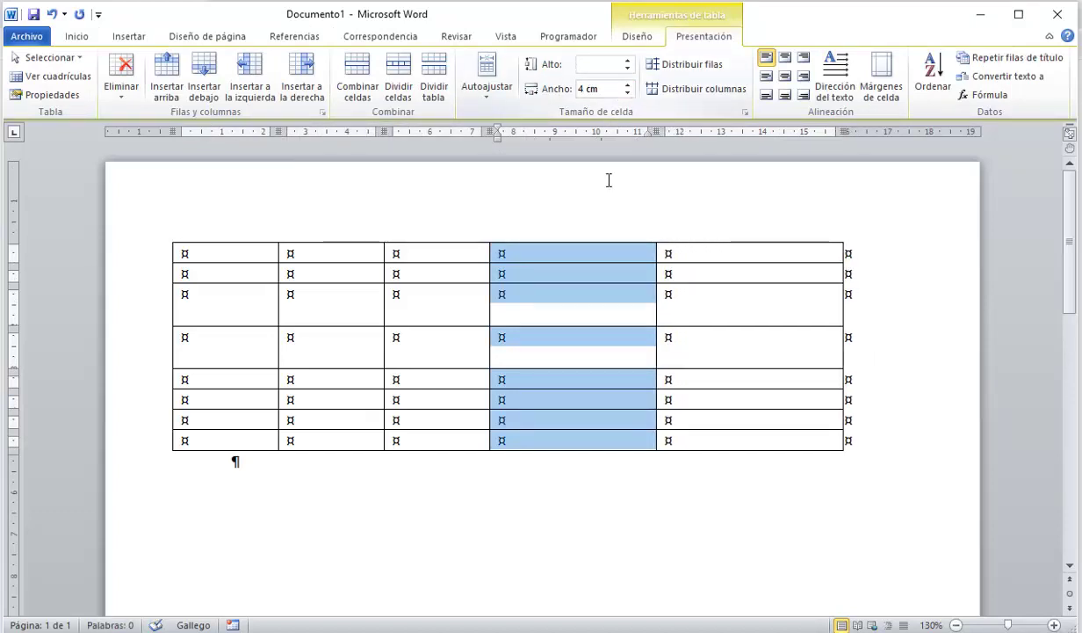
- Set the fourth column's width to 4.3 cm from a single cell in its second row
left_click(563, 273)
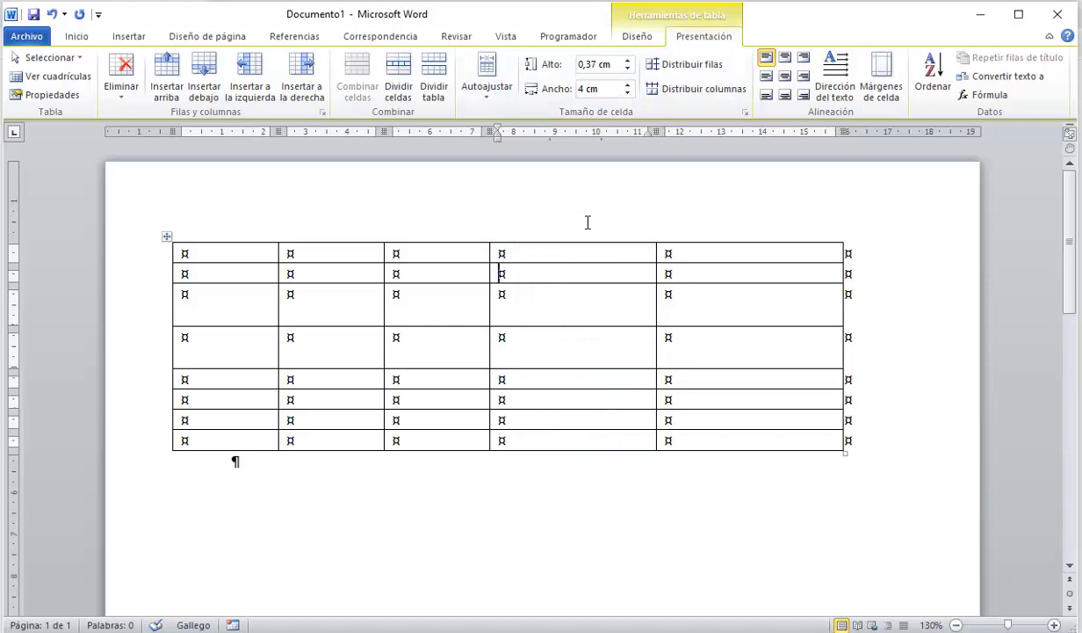
left_click(627, 86)
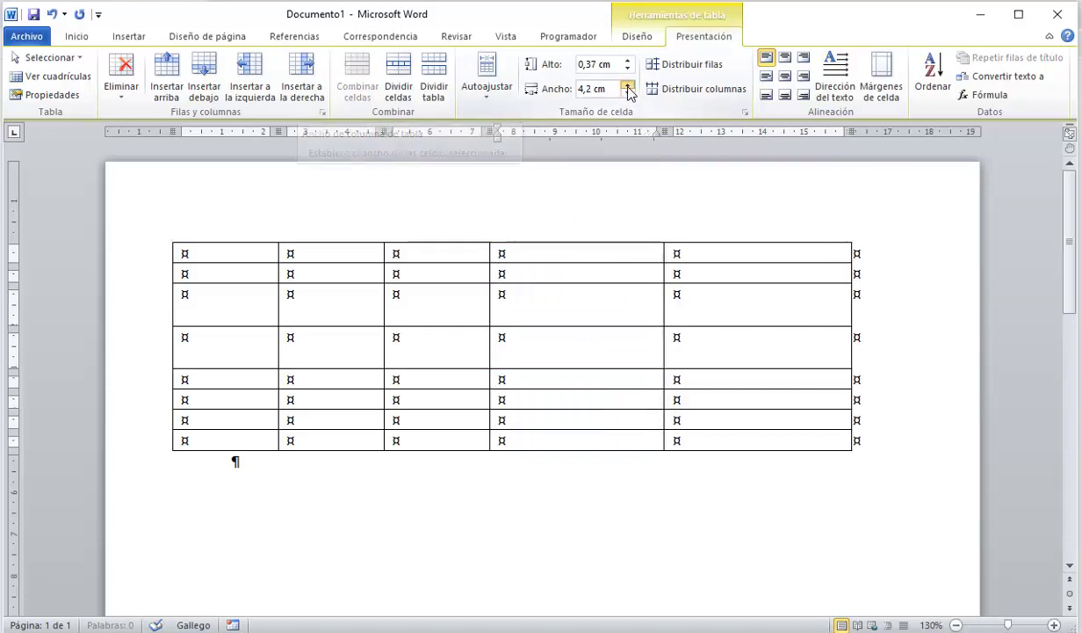
left_click(628, 85)
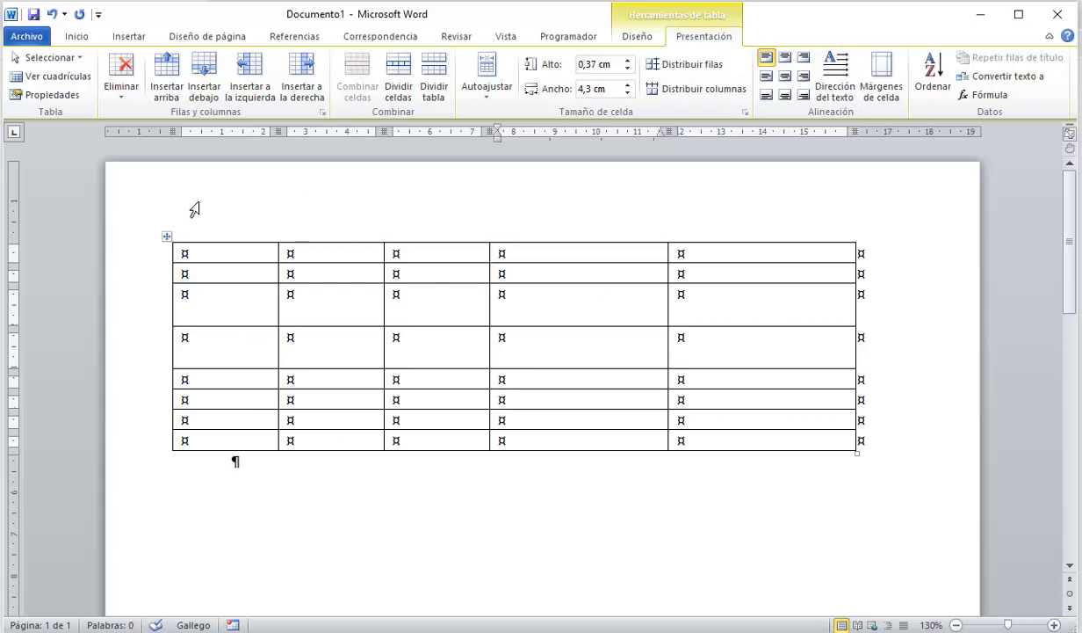
- Distribute all rows and all columns of the table evenly
left_click(166, 239)
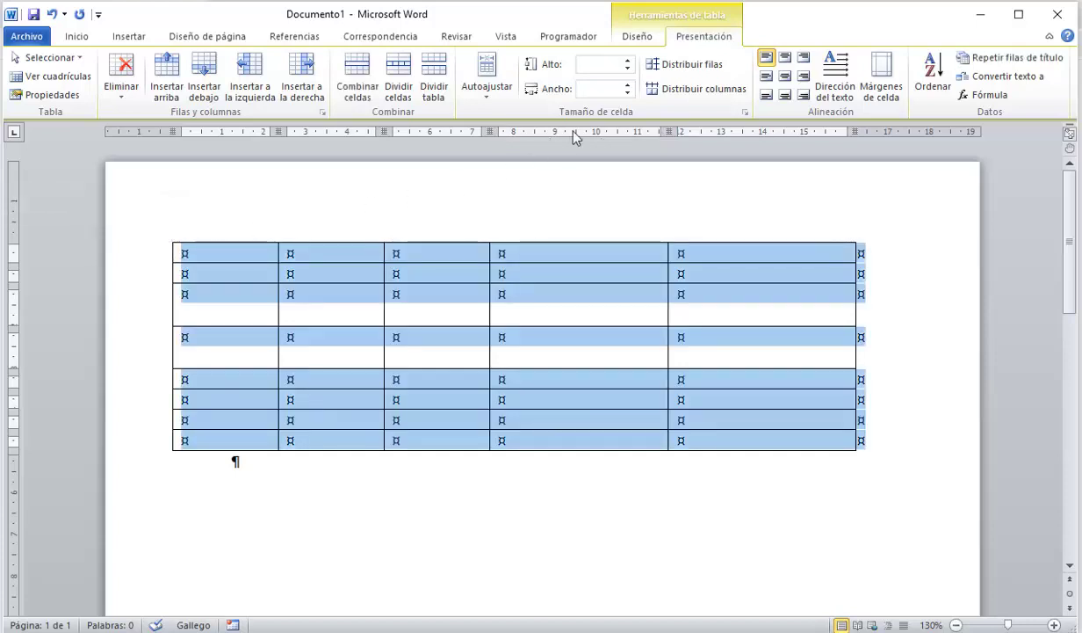
left_click(678, 64)
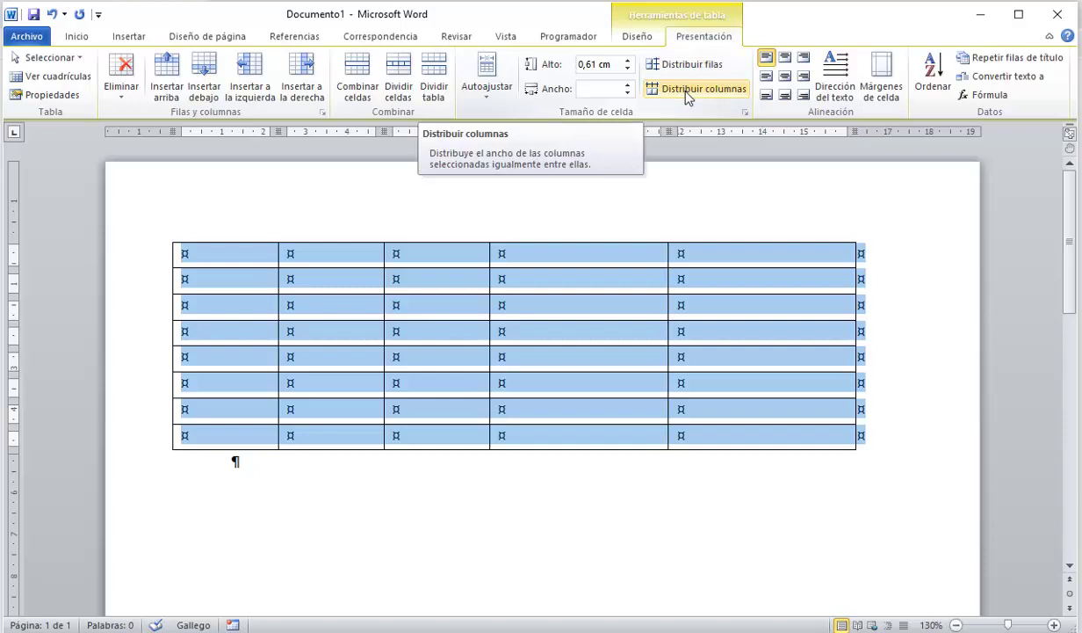
left_click(686, 91)
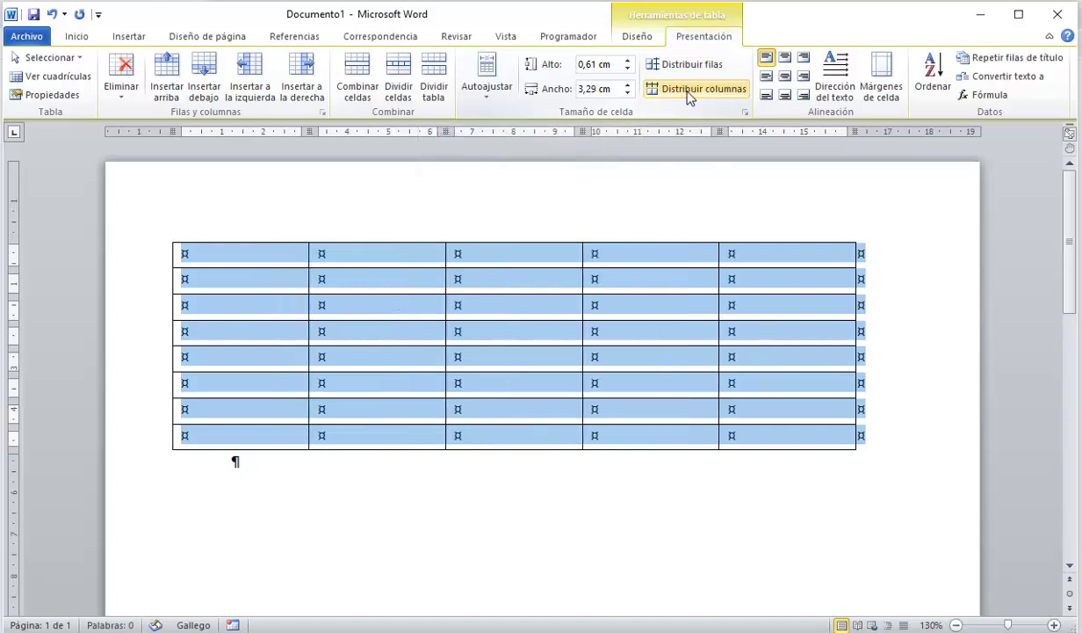
left_click(628, 335)
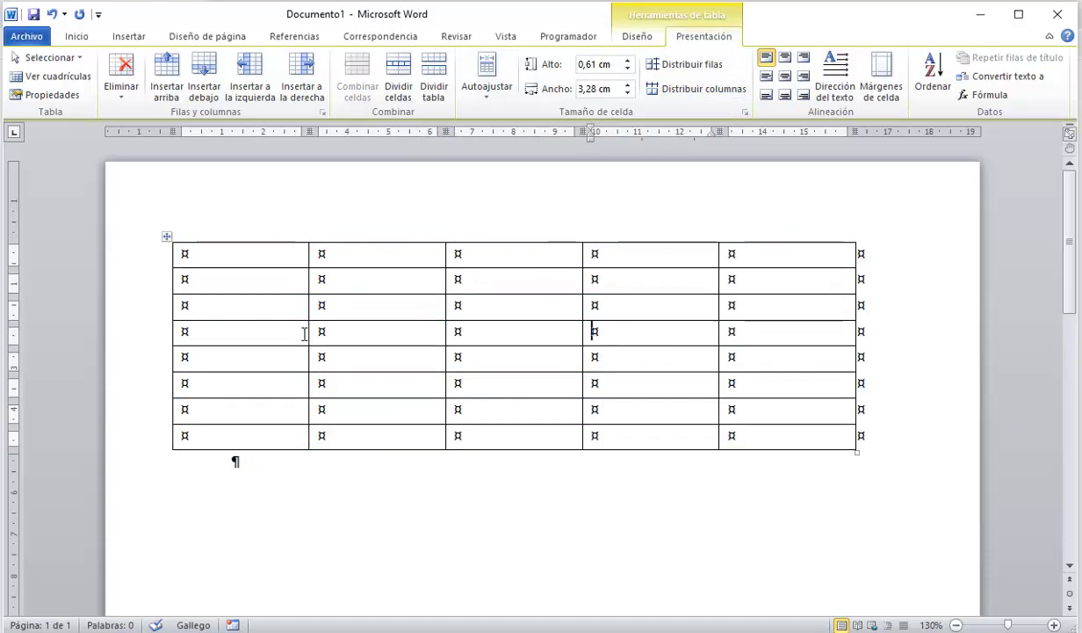
- Widen the first column by its right border, and distribute the first two columns evenly
left_click_drag(306, 333, 347, 347)
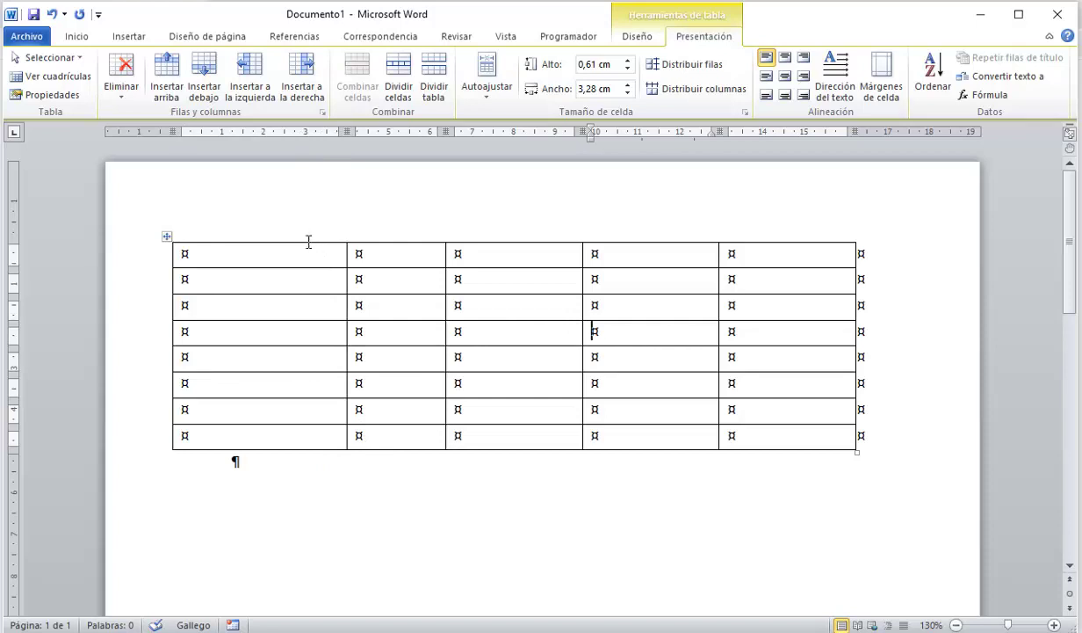
left_click_drag(306, 239, 362, 251)
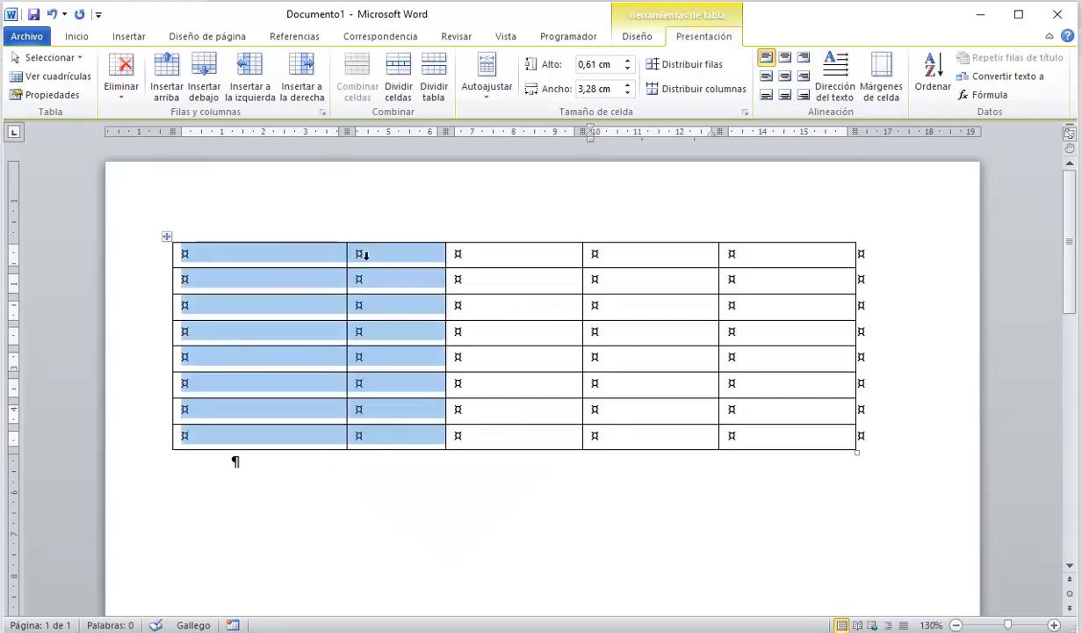
left_click(673, 95)
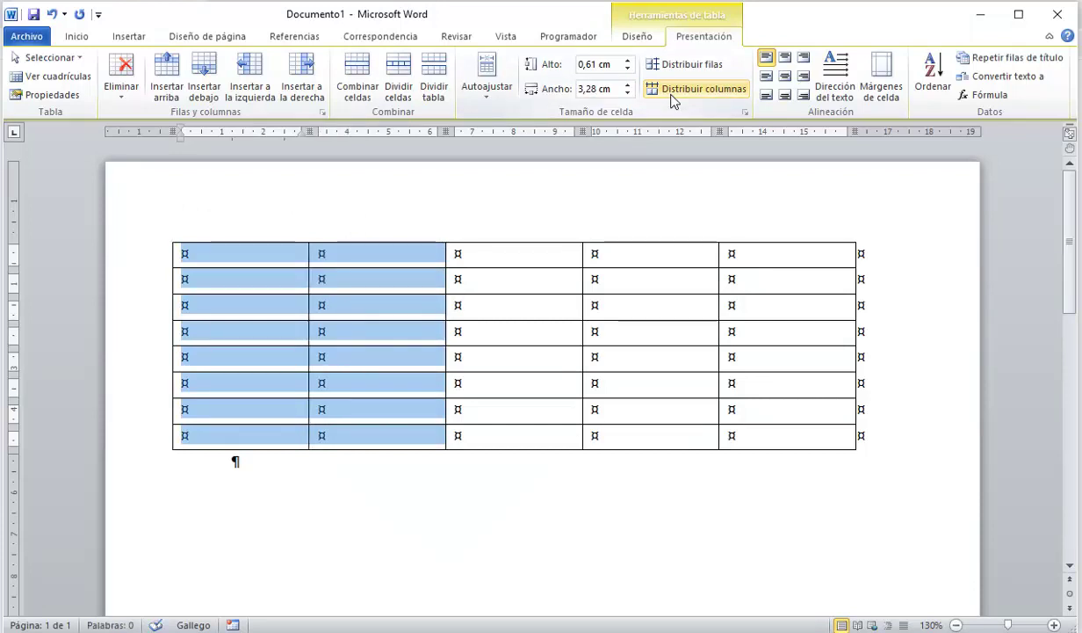
left_click(517, 278)
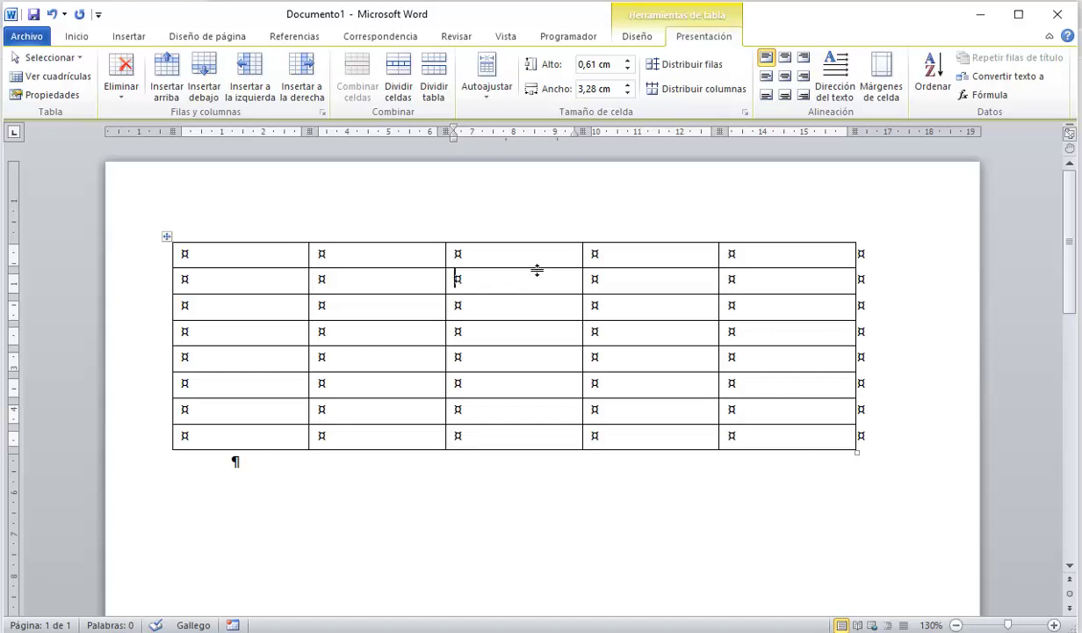
- Try splitting the table below its fifth row, and undo the changes back to the fourth column's 4.5 cm width
left_click(459, 331)
left_click(432, 66)
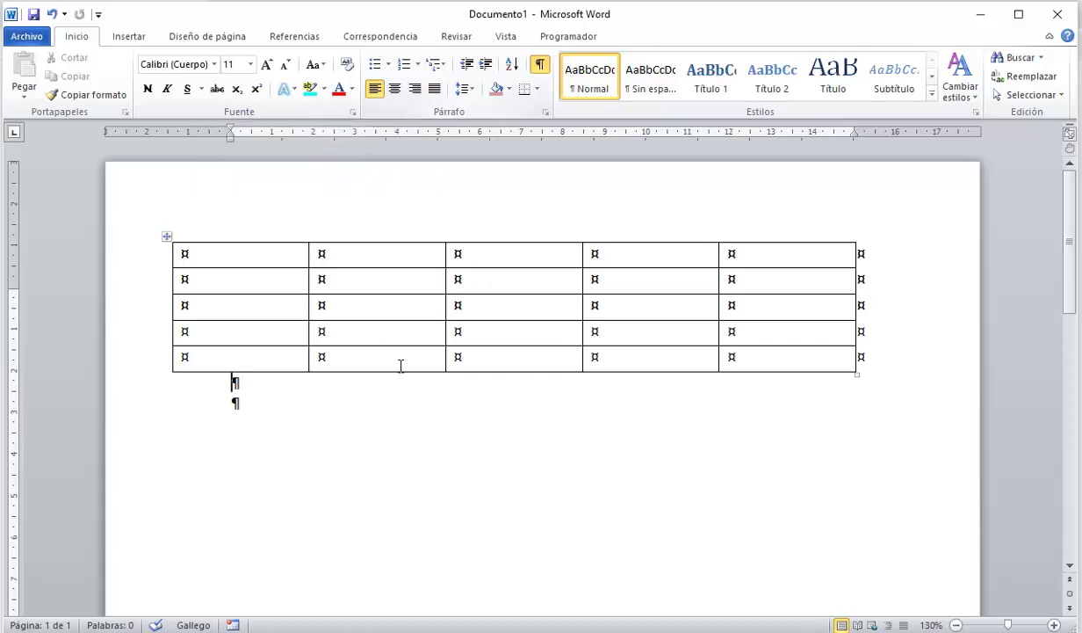
left_click(52, 14)
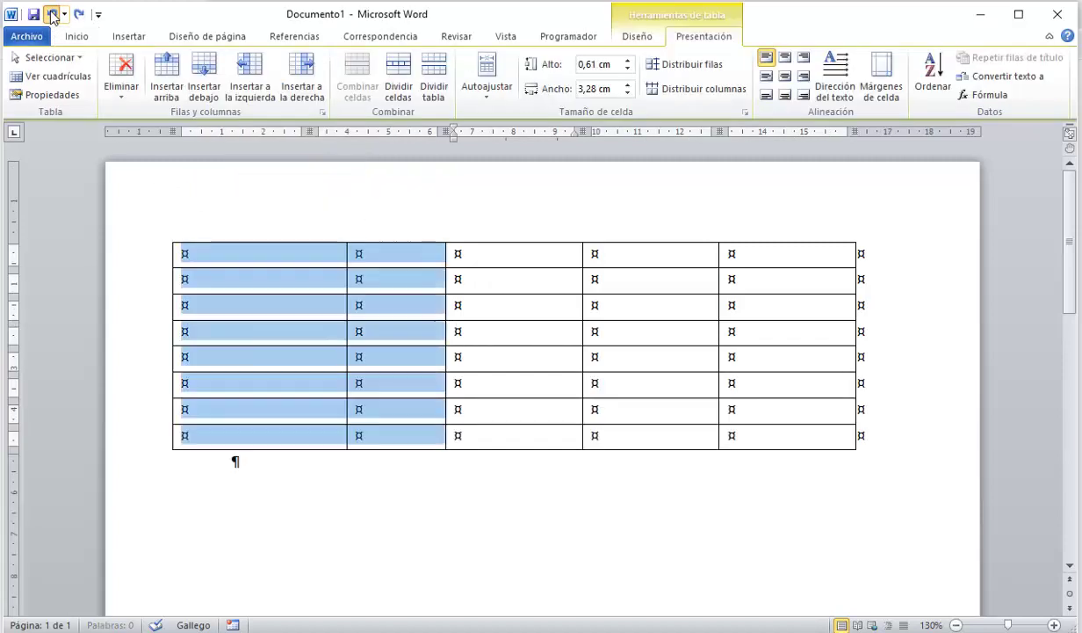
left_click(52, 14)
left_click(52, 14)
left_click(52, 14)
left_click(51, 14)
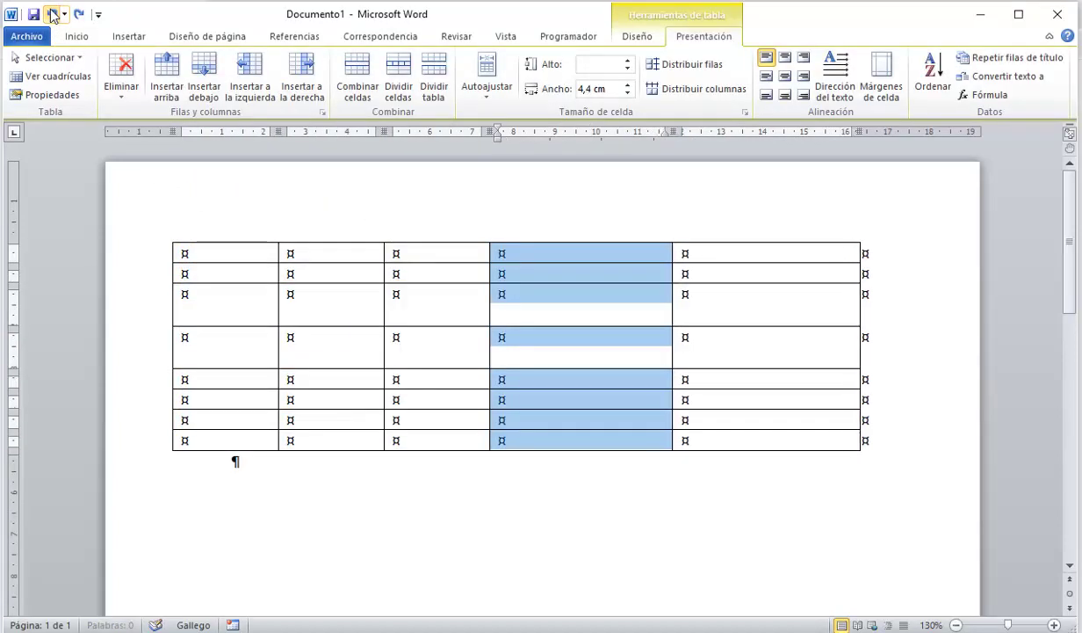
left_click(52, 14)
- Delete the whole table and insert a new one with 6 columns and 8 rows
left_click(123, 95)
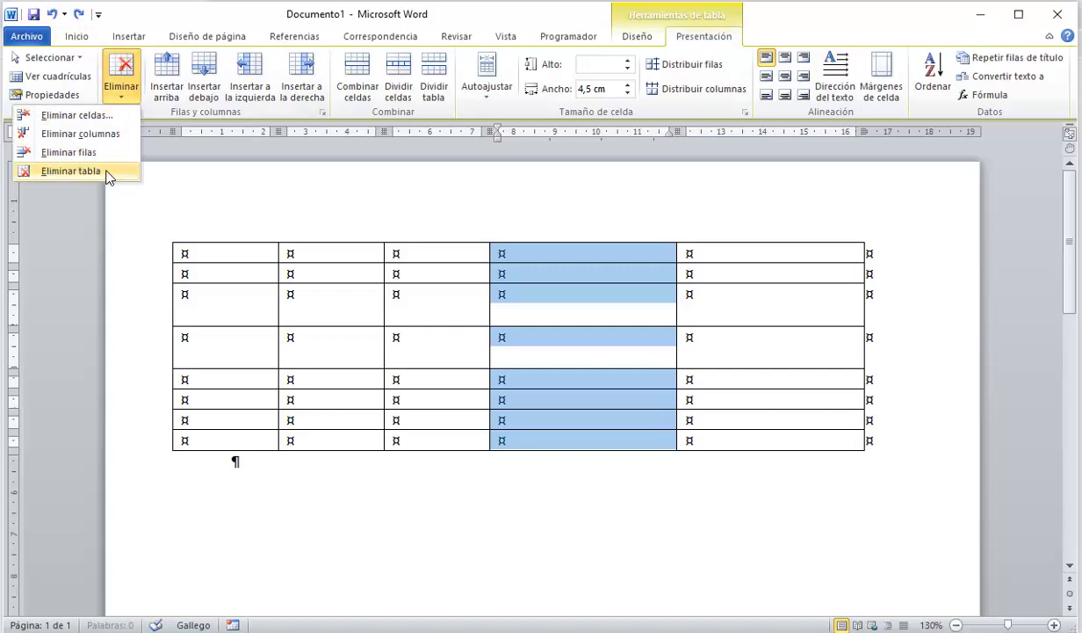
left_click(106, 172)
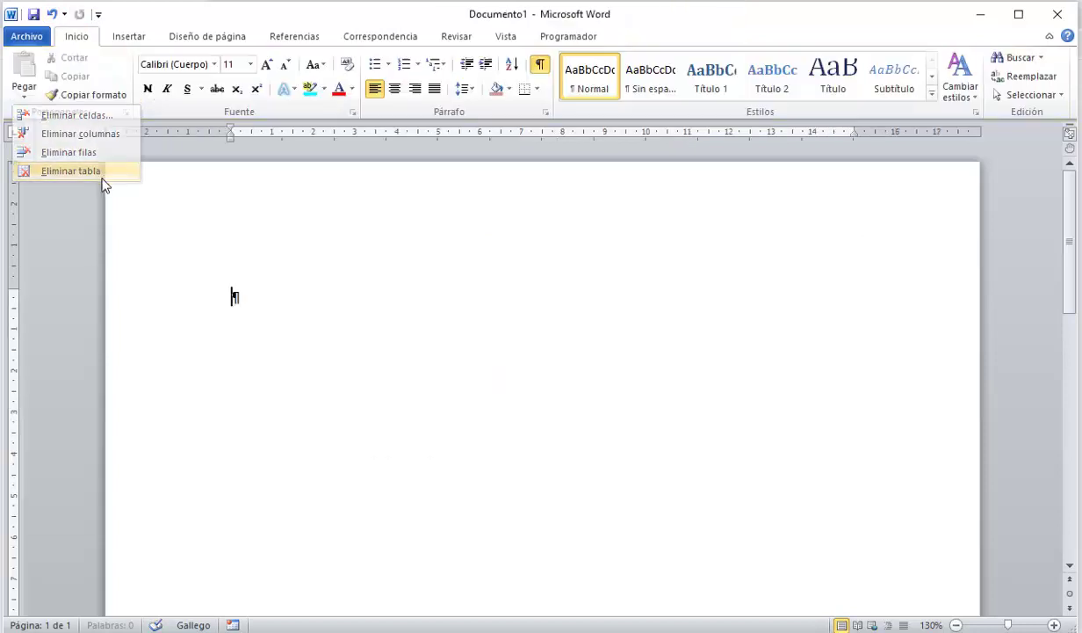
left_click(128, 36)
left_click(156, 88)
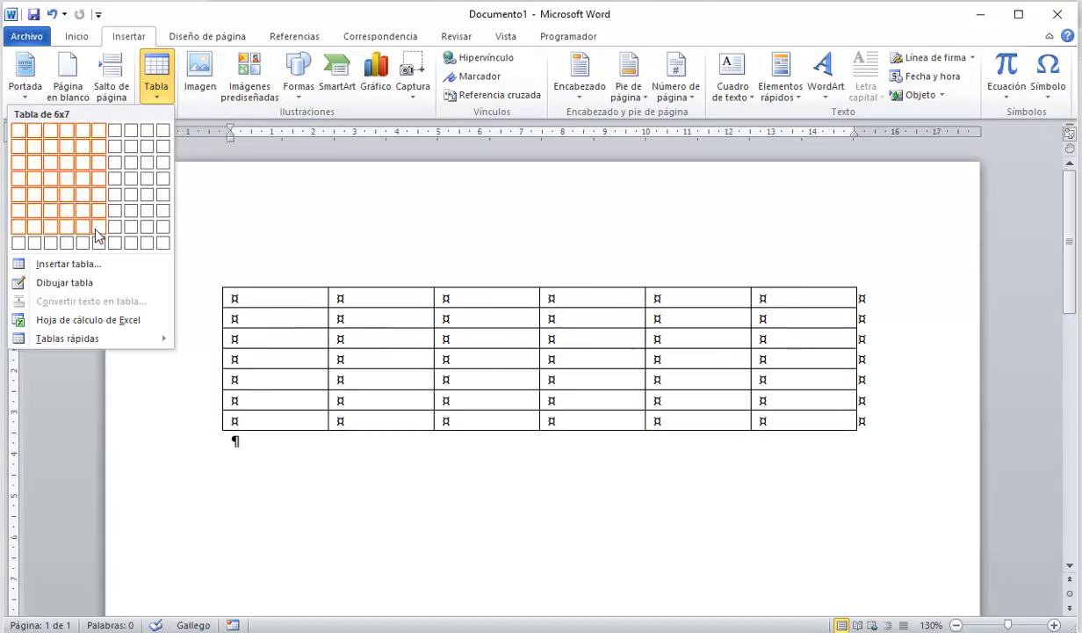
left_click(98, 241)
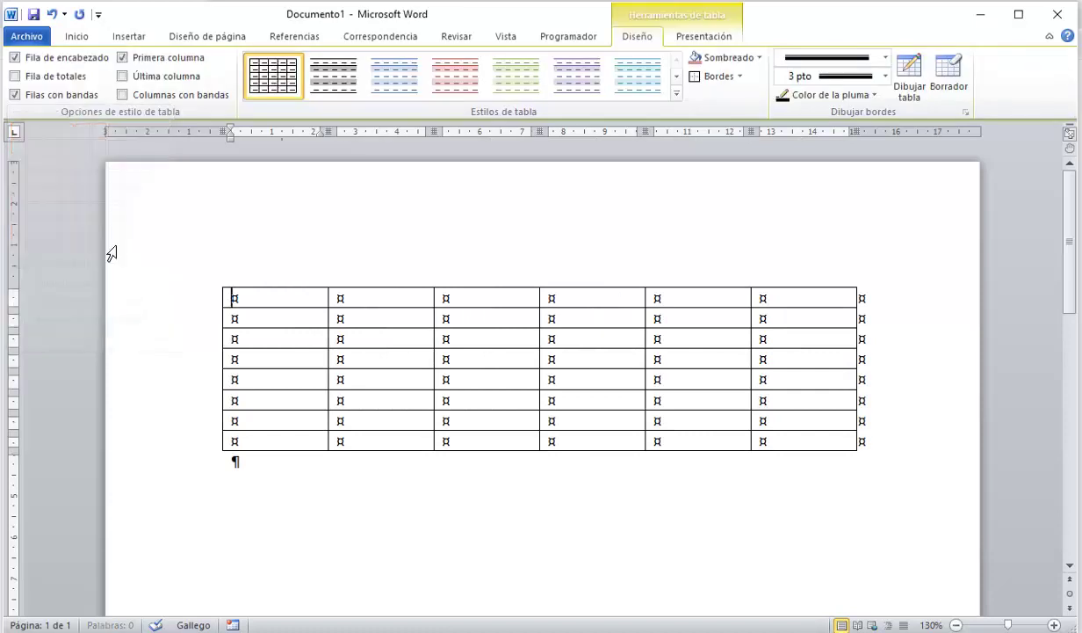
- Split the new table in two at its fifth row
left_click(341, 379)
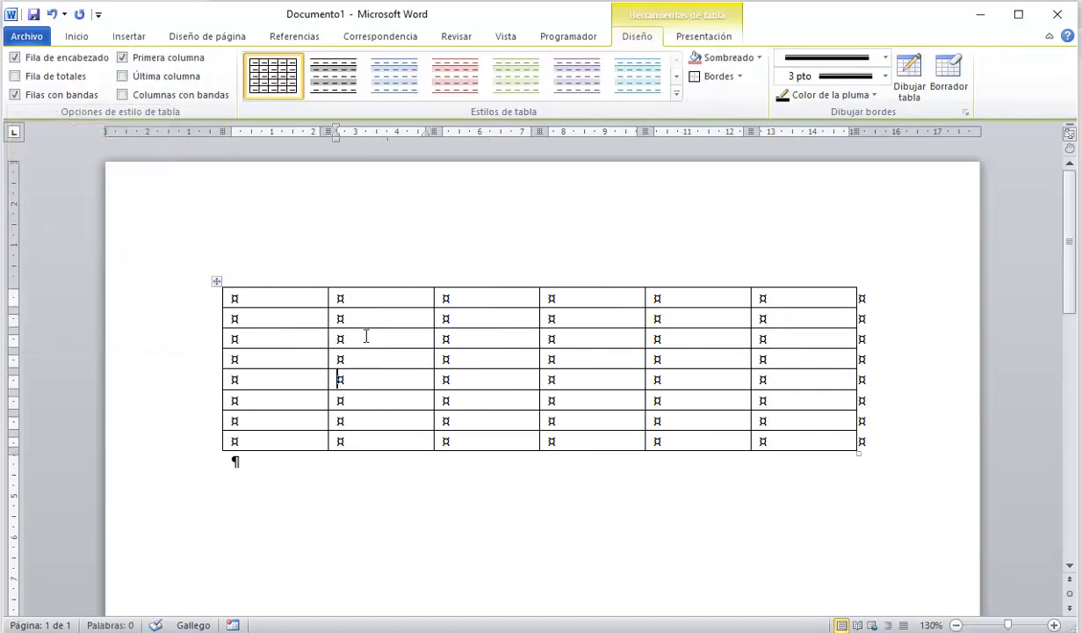
left_click(708, 40)
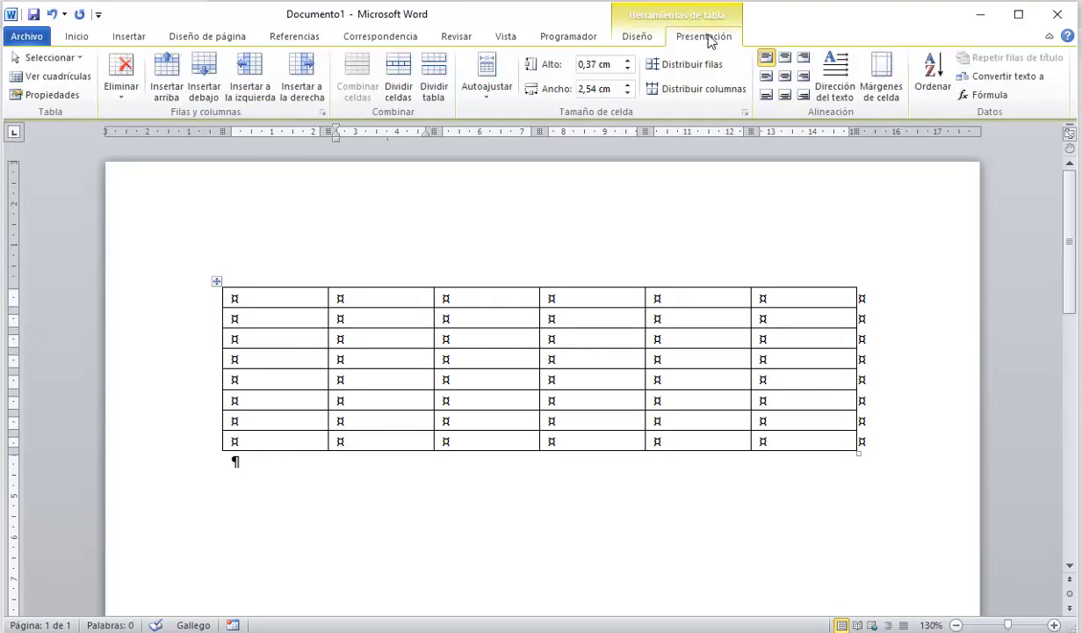
left_click(434, 77)
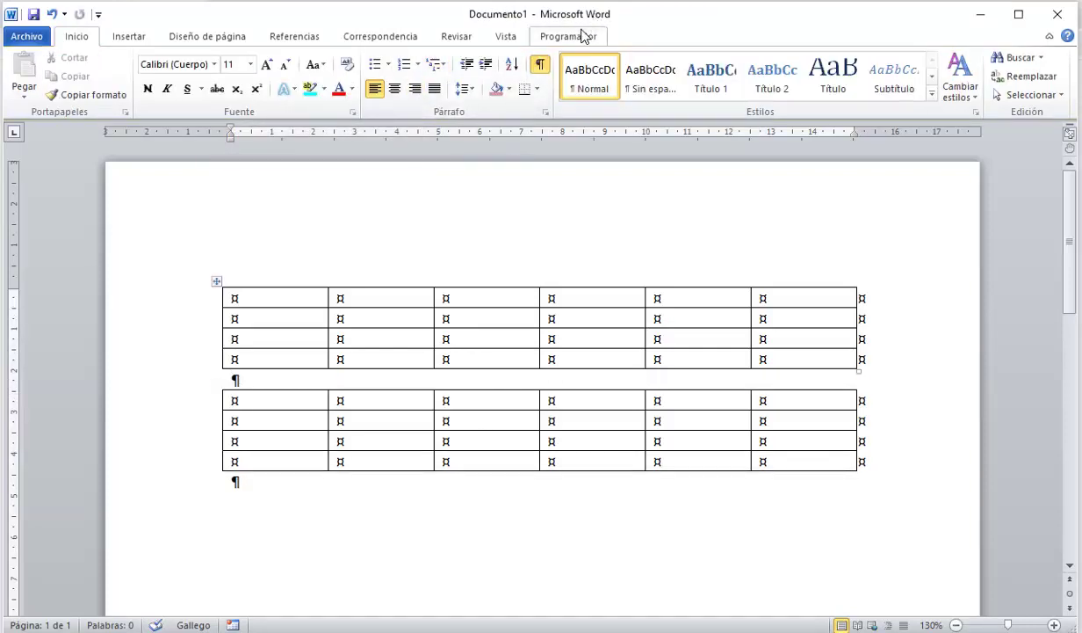
- In the upper table, split the second row's second cell into 2 columns and 1 row, and merge the third row's third and fourth cells
left_click(385, 316)
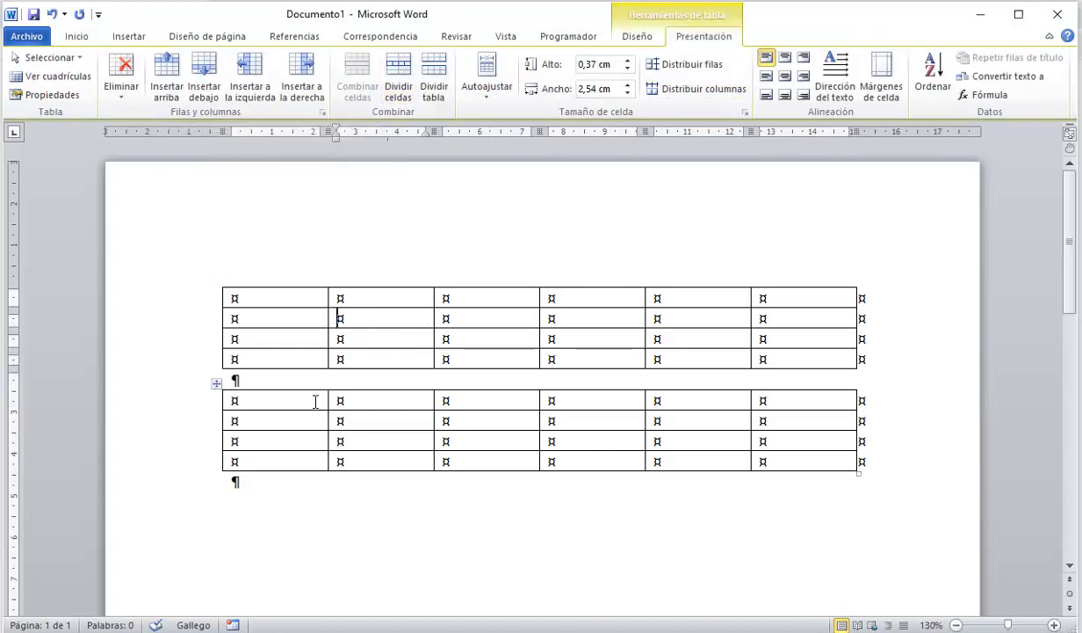
left_click(398, 79)
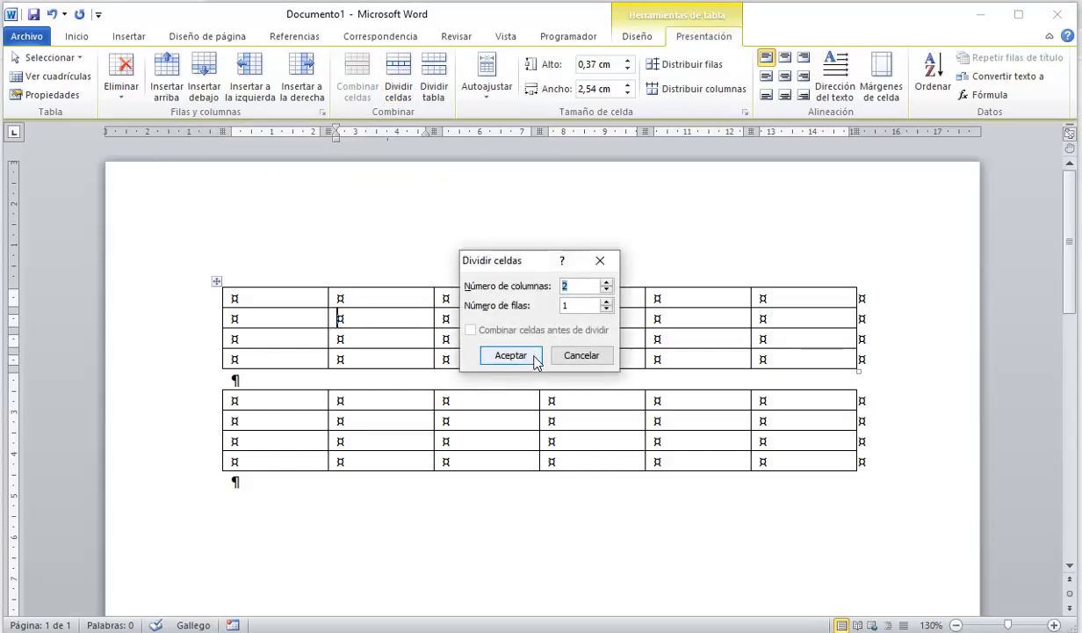
left_click(512, 355)
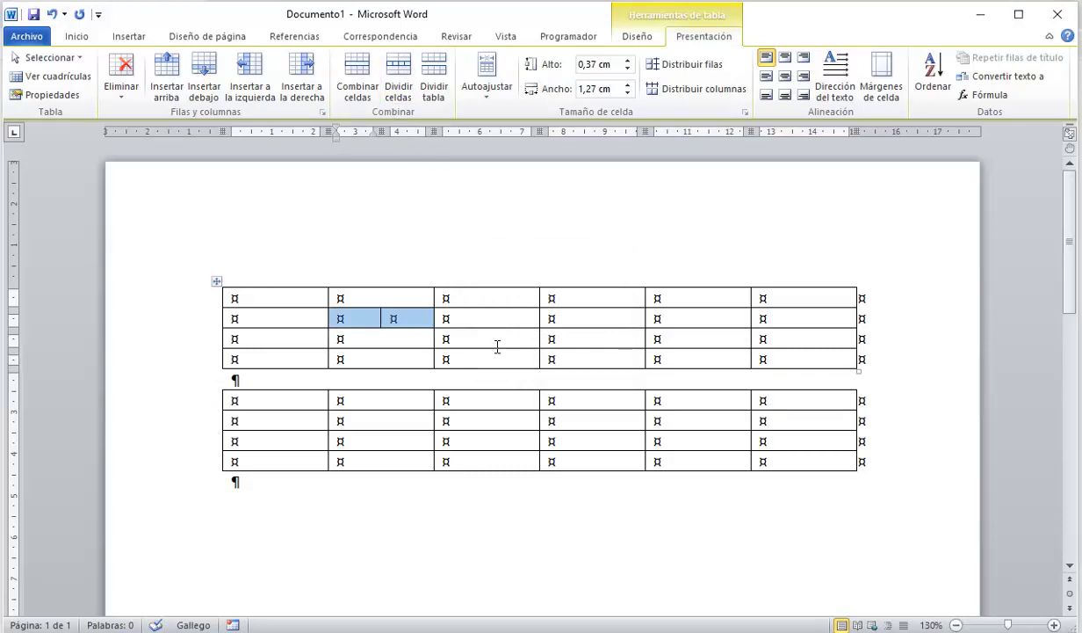
left_click_drag(445, 341, 640, 345)
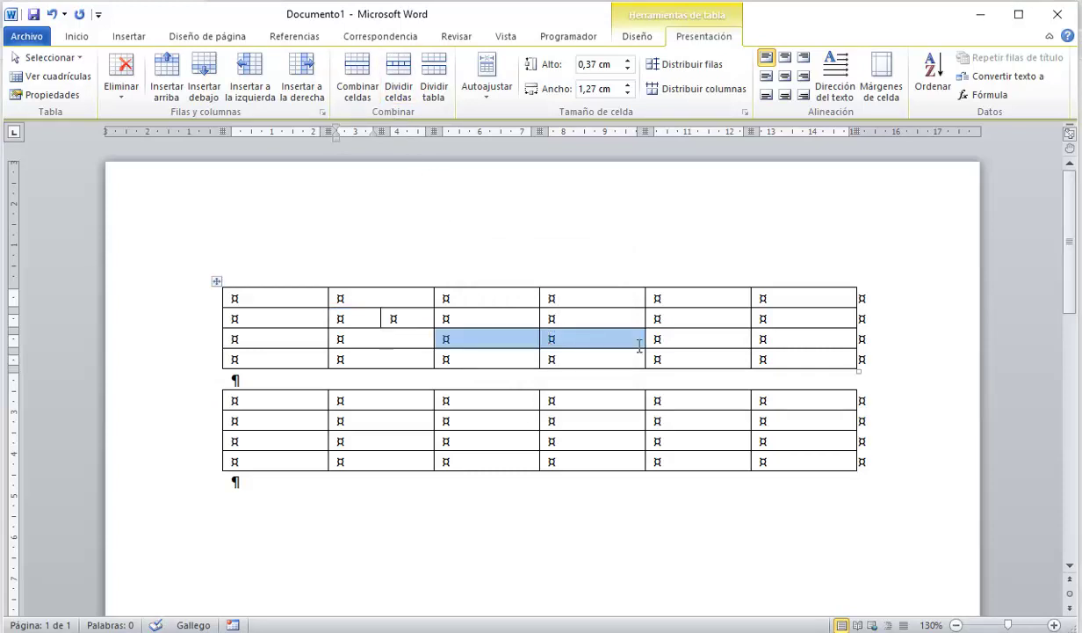
left_click(359, 74)
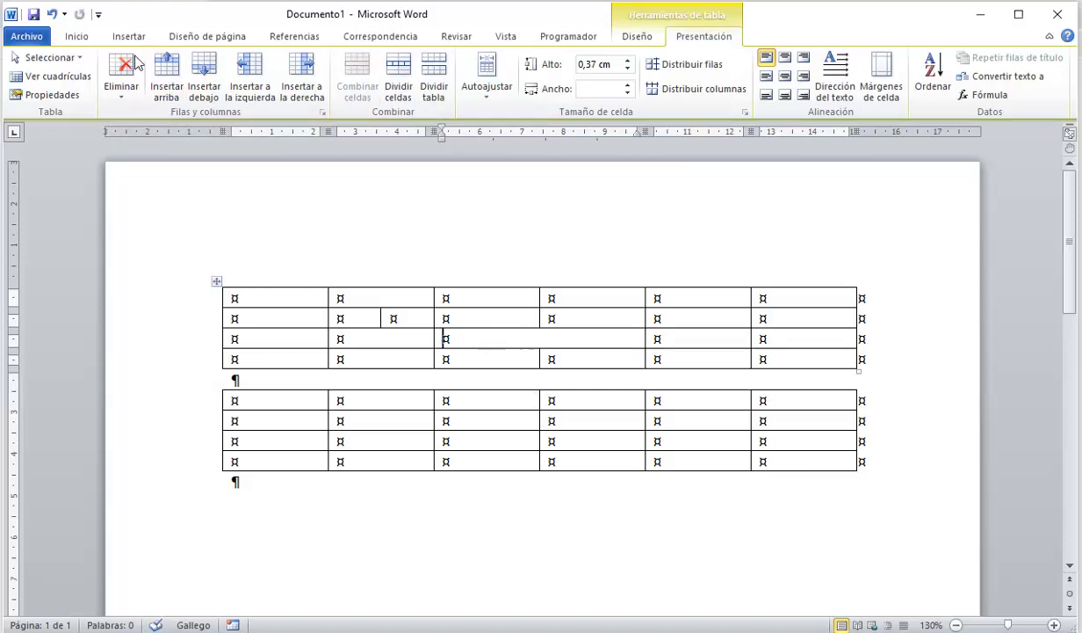
- Set the merged cell's font size to 20 and its row height to 3.4 cm
left_click(79, 38)
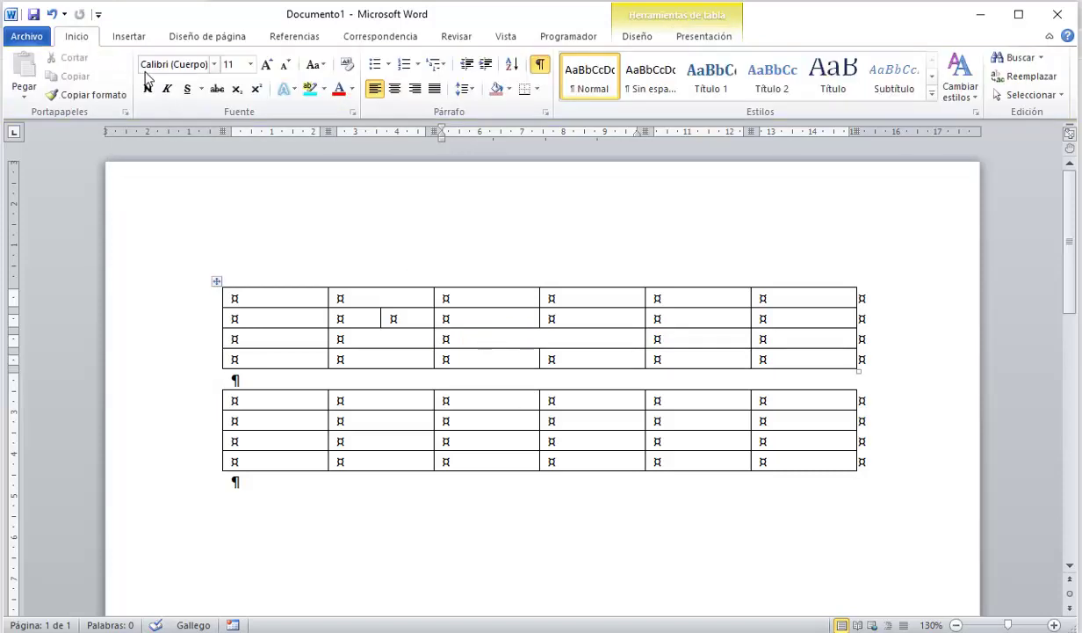
left_click(250, 65)
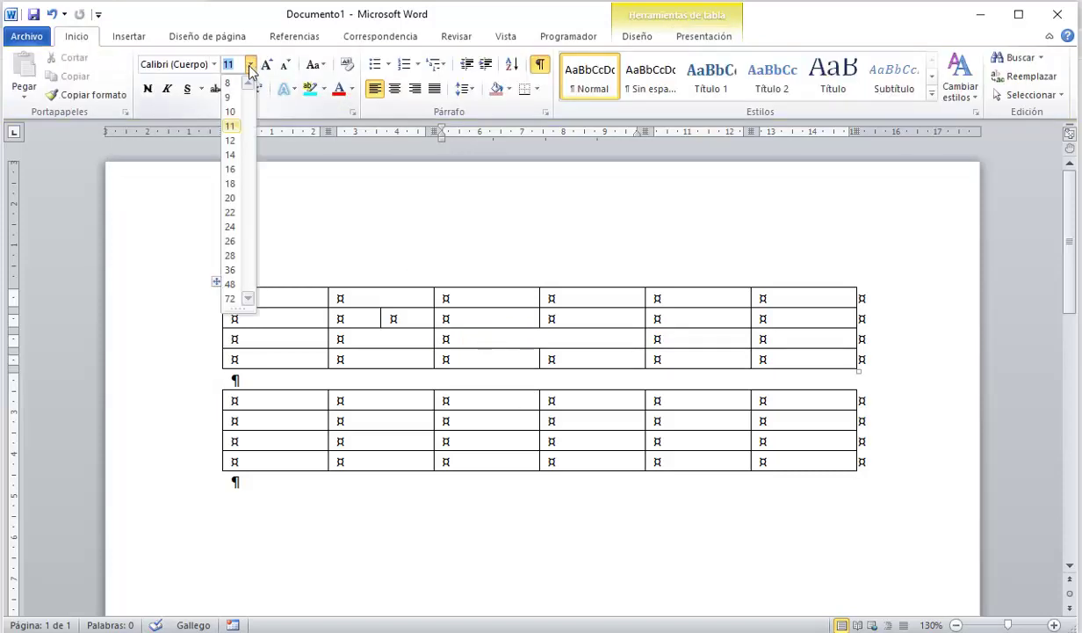
left_click(231, 198)
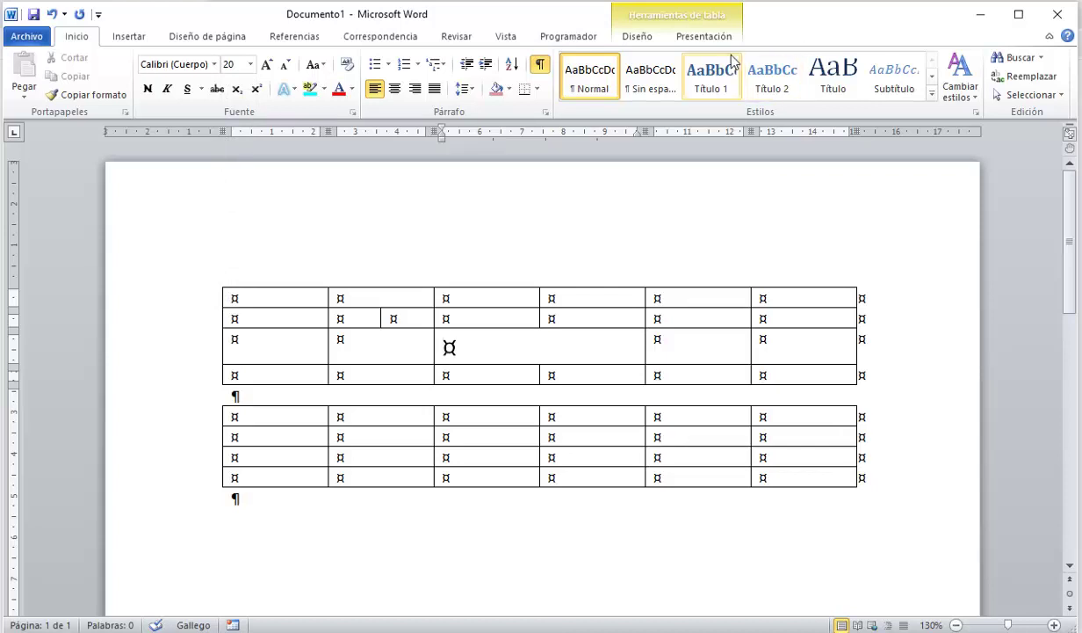
left_click(706, 36)
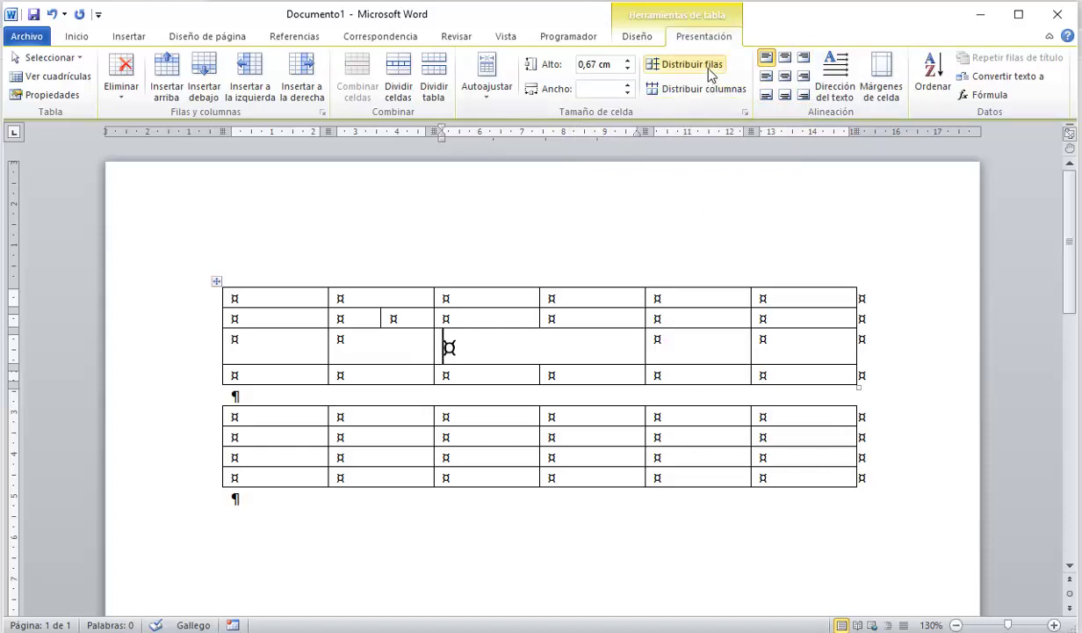
left_click_drag(629, 64, 629, 63)
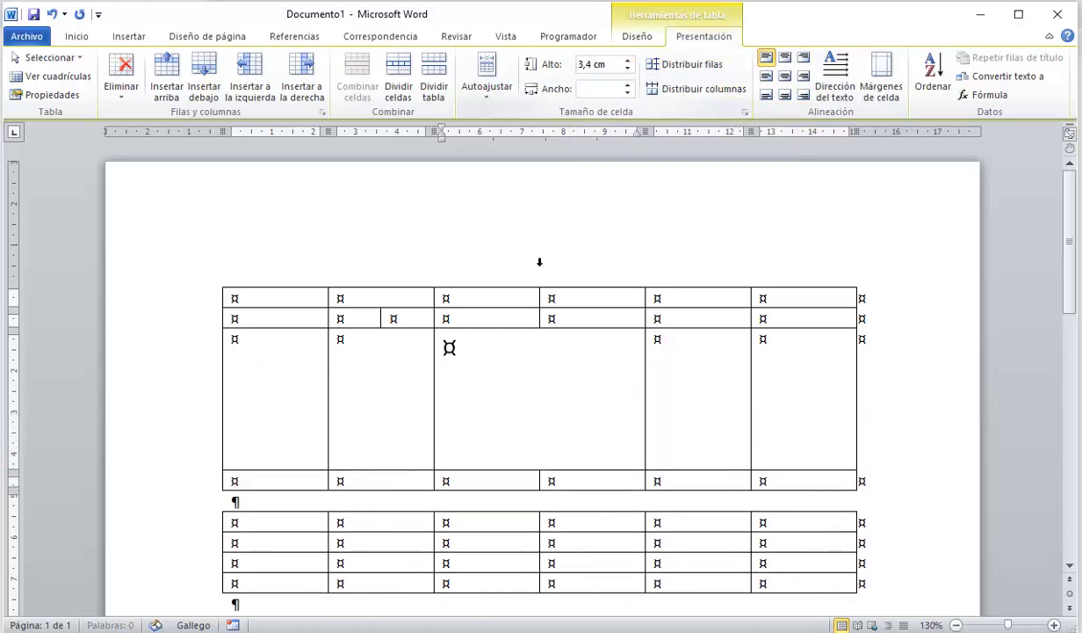
- Try several bottom, middle and top alignments on the merged cell, finishing with top-left alignment
left_click(786, 76)
left_click(785, 95)
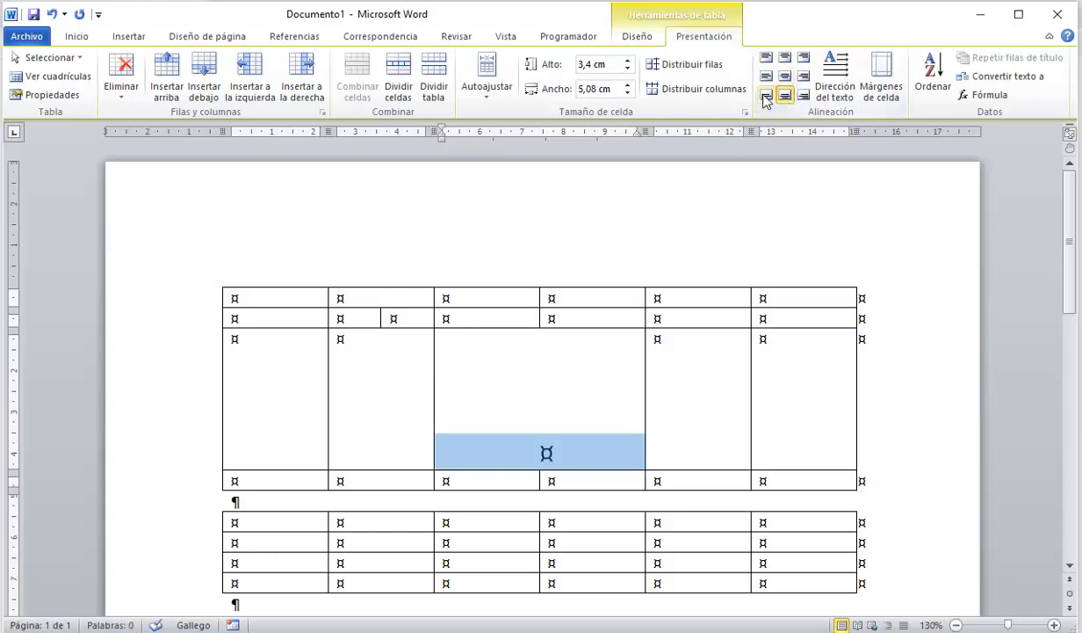
left_click(767, 95)
left_click(766, 78)
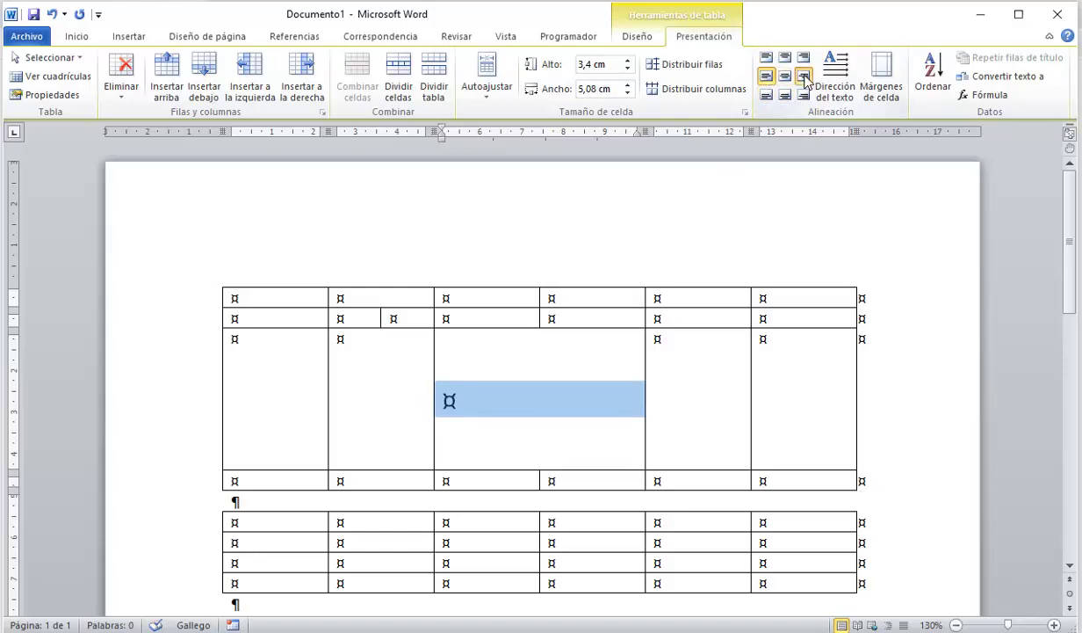
left_click(804, 76)
left_click(785, 77)
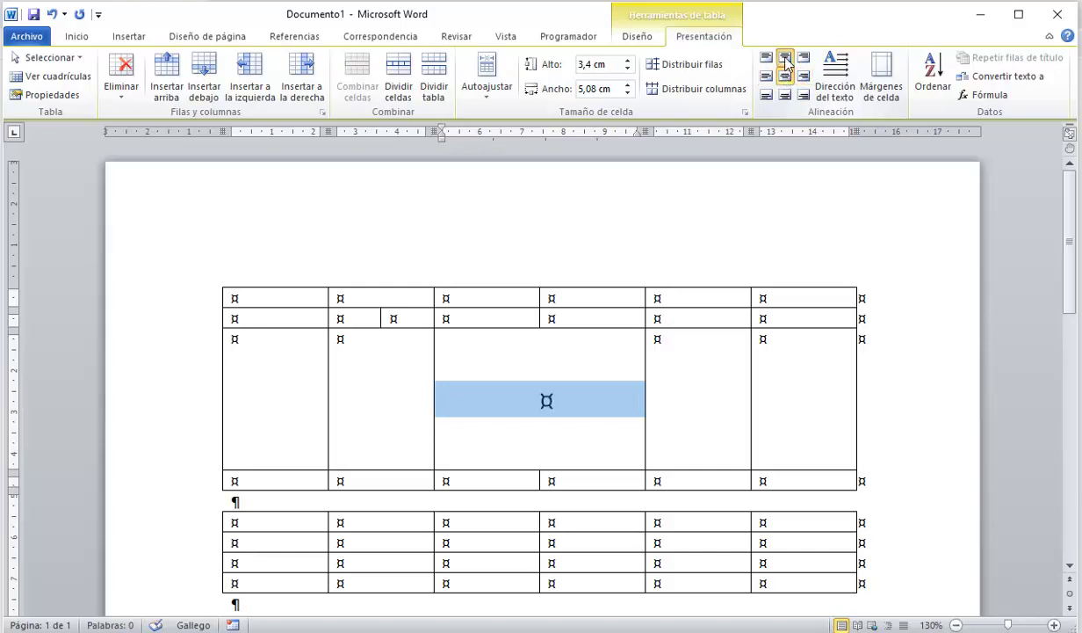
left_click(785, 57)
left_click(786, 96)
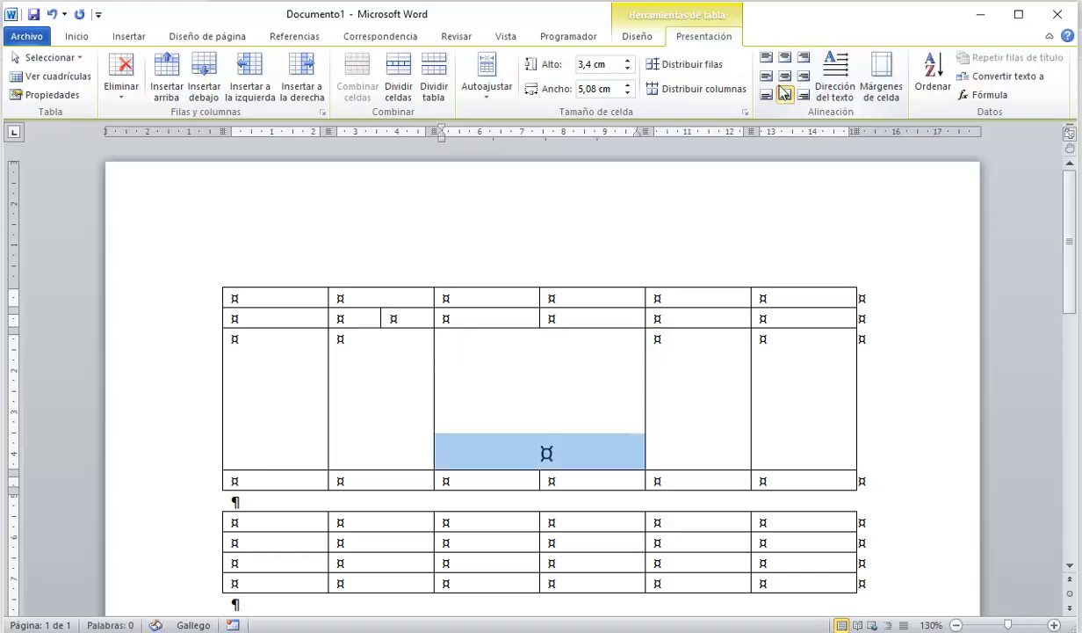
left_click(767, 77)
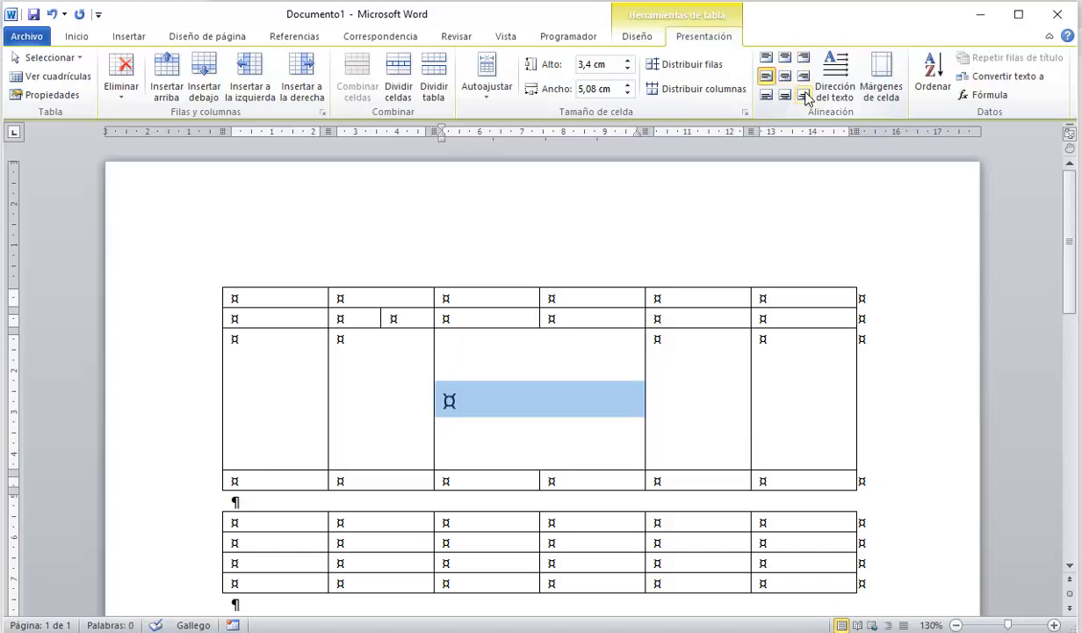
left_click(767, 59)
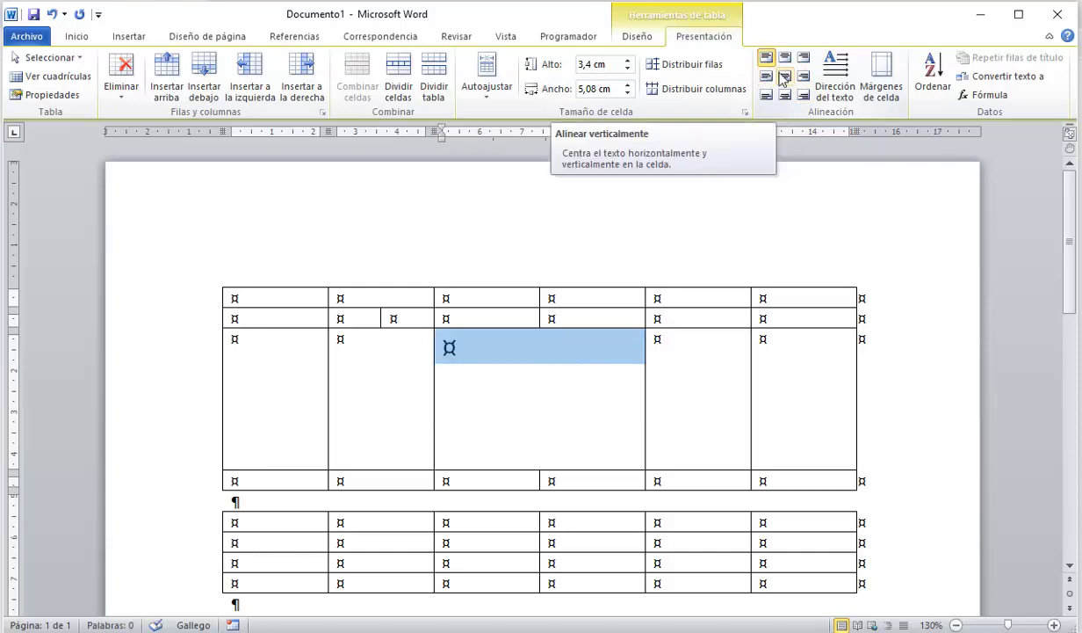
- Enter the word "texto" in the merged cell
type("texyt")
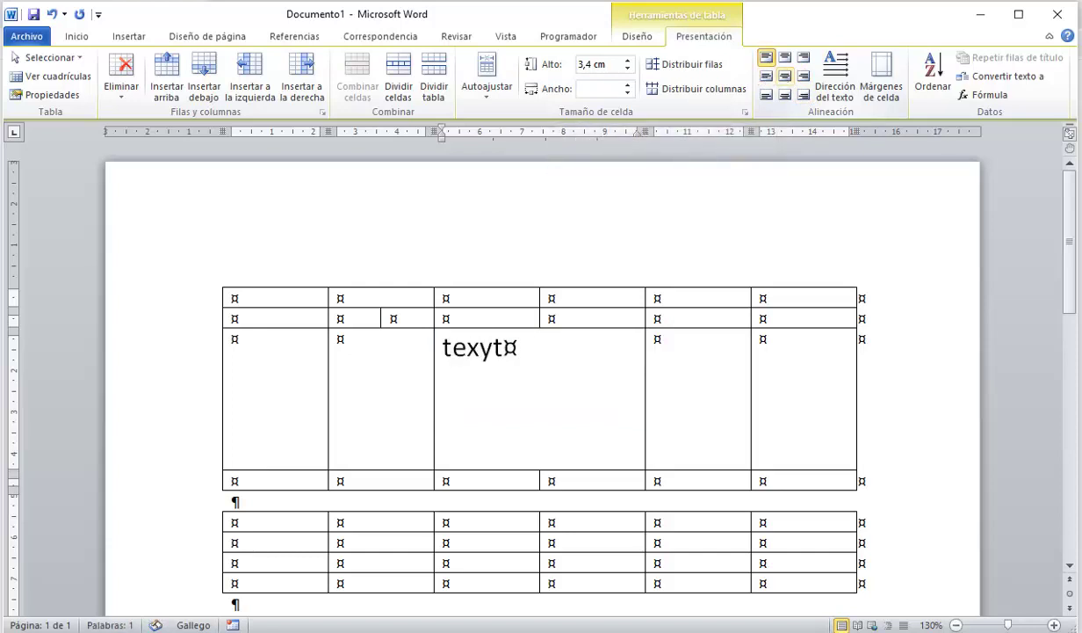
key("BackSpace")
key("BackSpace")
type("to")
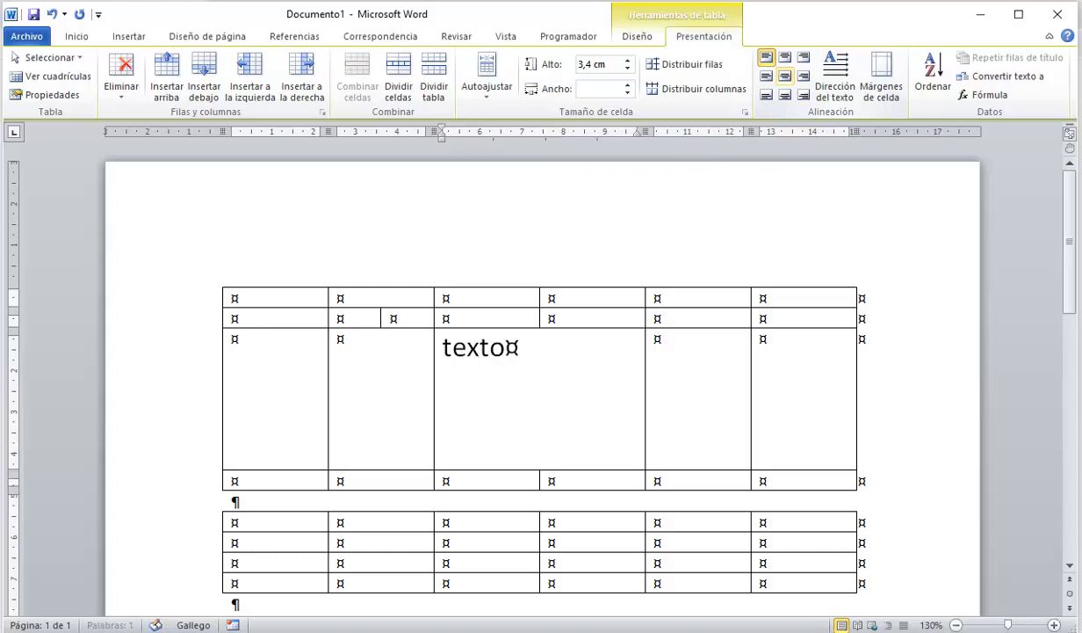
- Cycle the merged cell's text direction through both vertical orientations back to horizontal, and centre the text horizontally and vertically
left_click(848, 86)
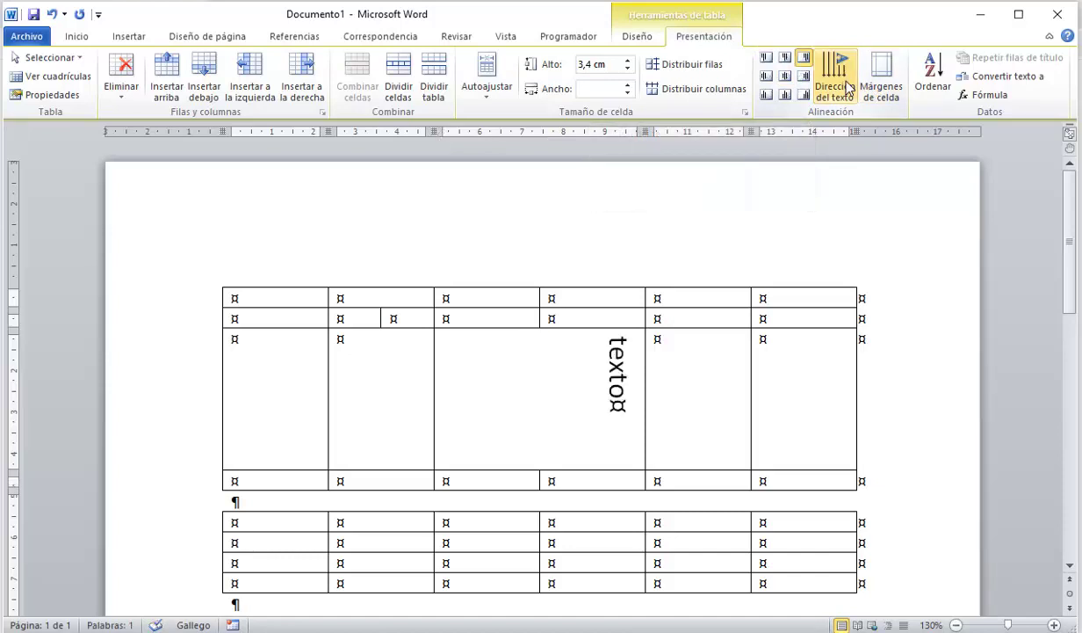
left_click(848, 86)
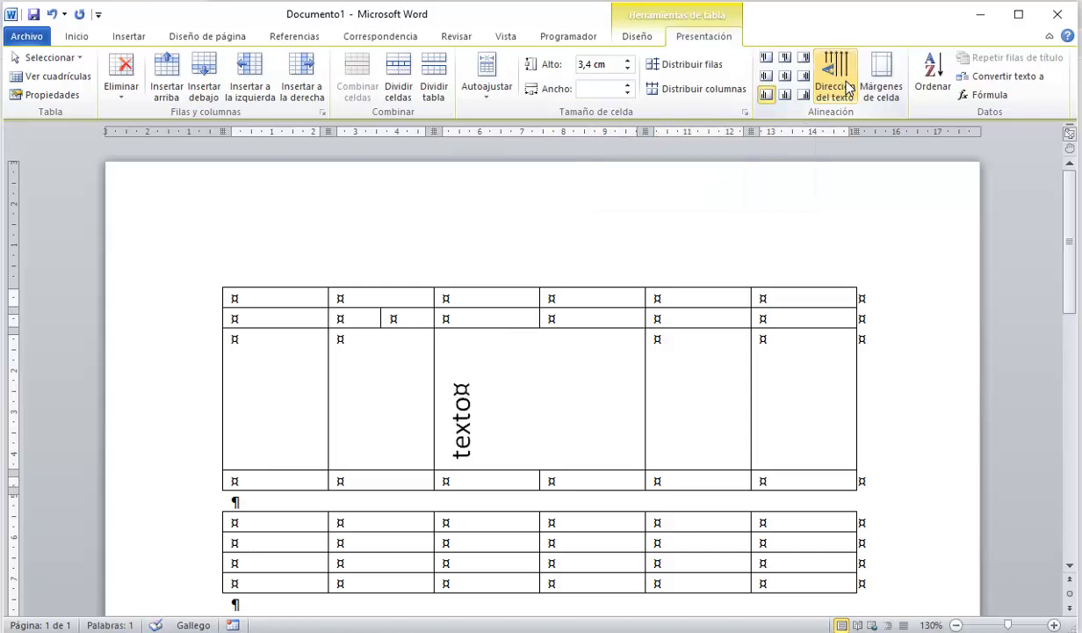
left_click(785, 75)
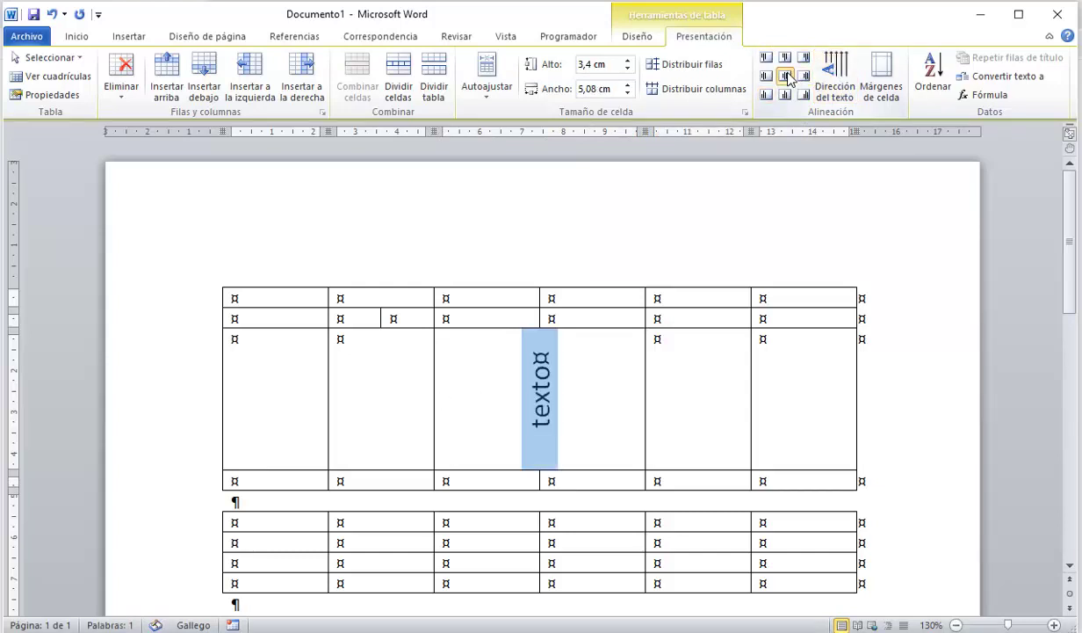
left_click(805, 95)
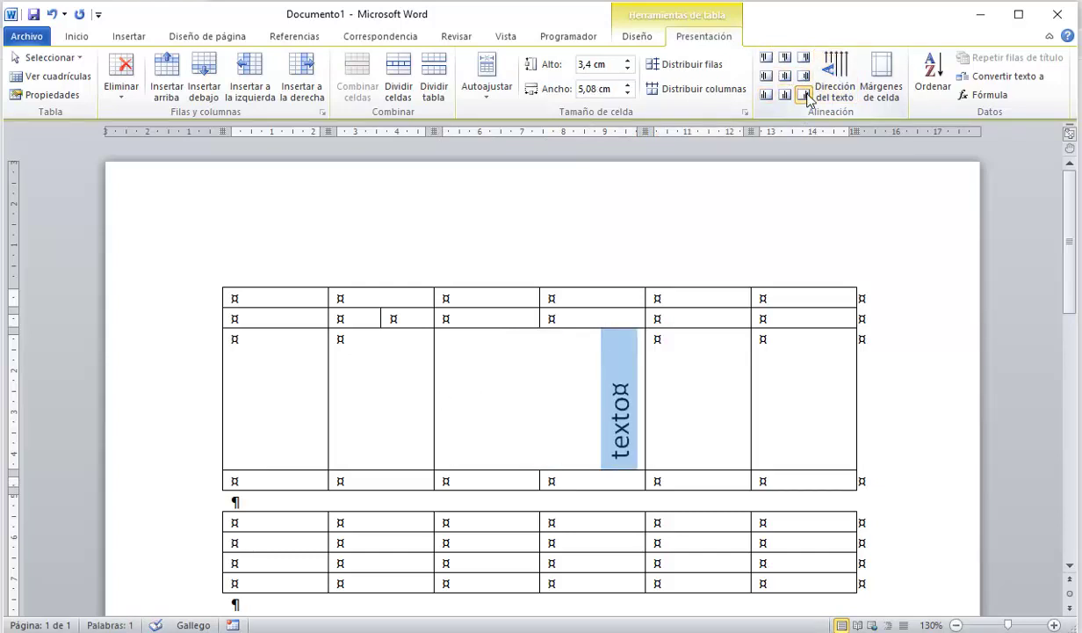
left_click(837, 68)
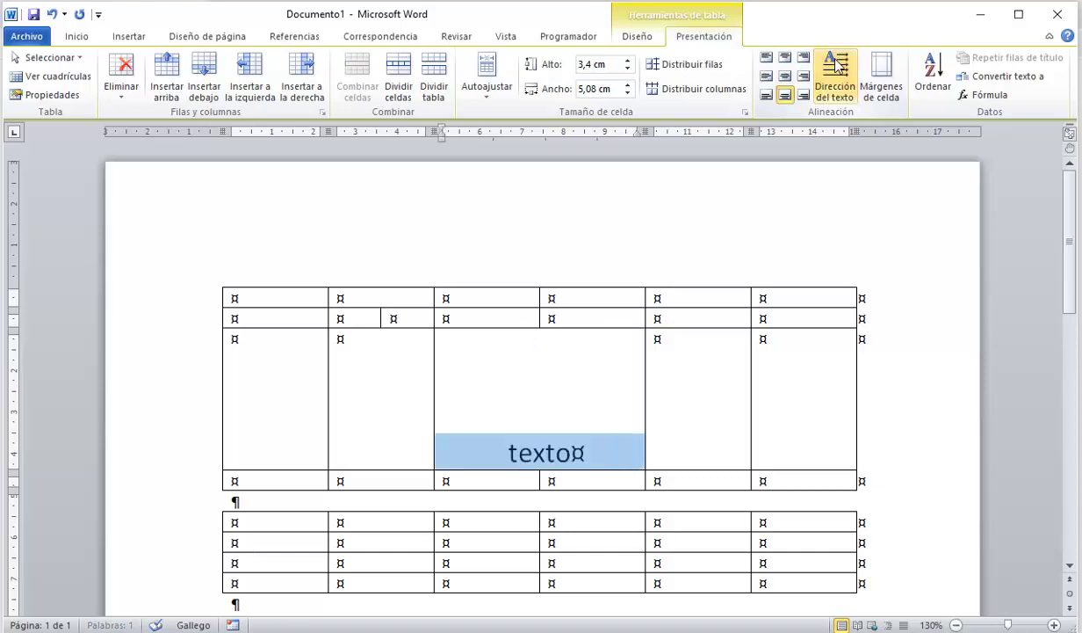
left_click(791, 79)
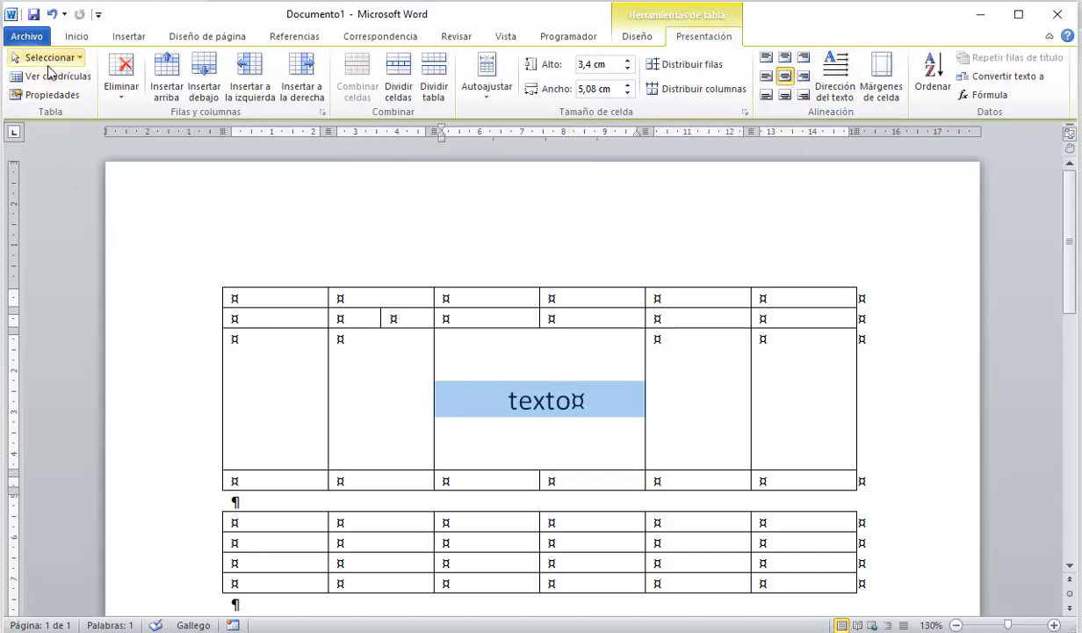
- In the table properties, allow row 3 to break across pages, and review the column settings, cell settings and cell options
left_click(58, 95)
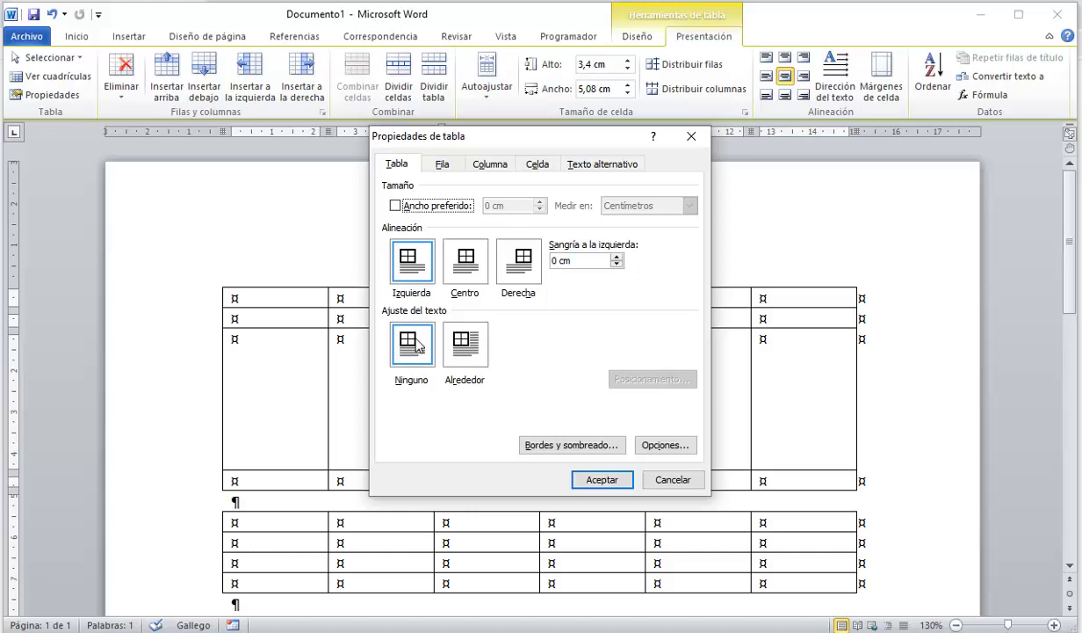
left_click(441, 166)
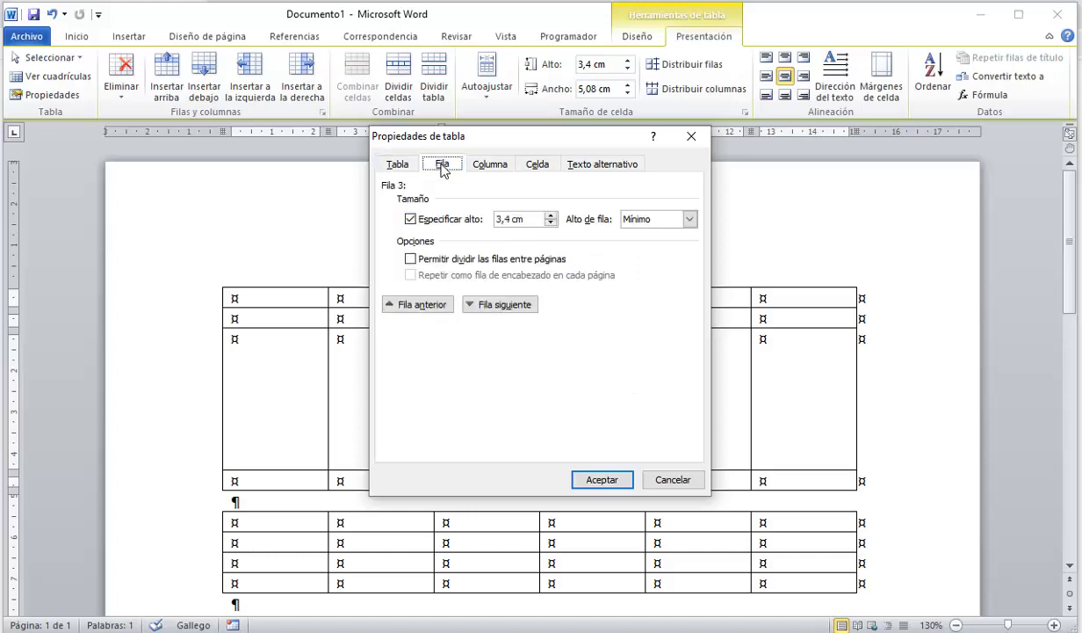
left_click(408, 258)
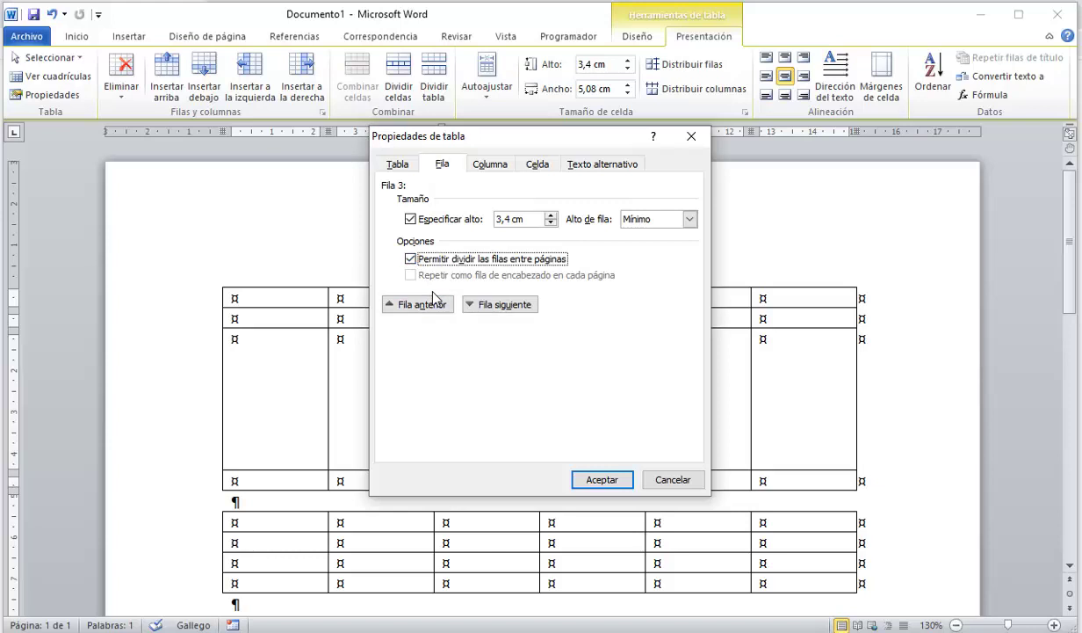
left_click(493, 165)
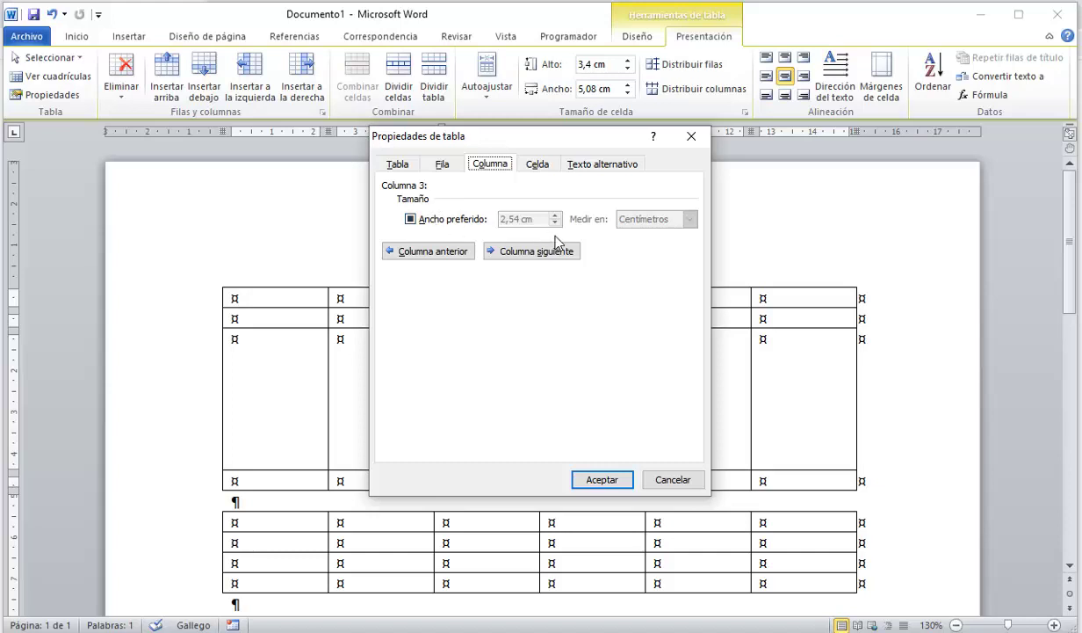
left_click(531, 164)
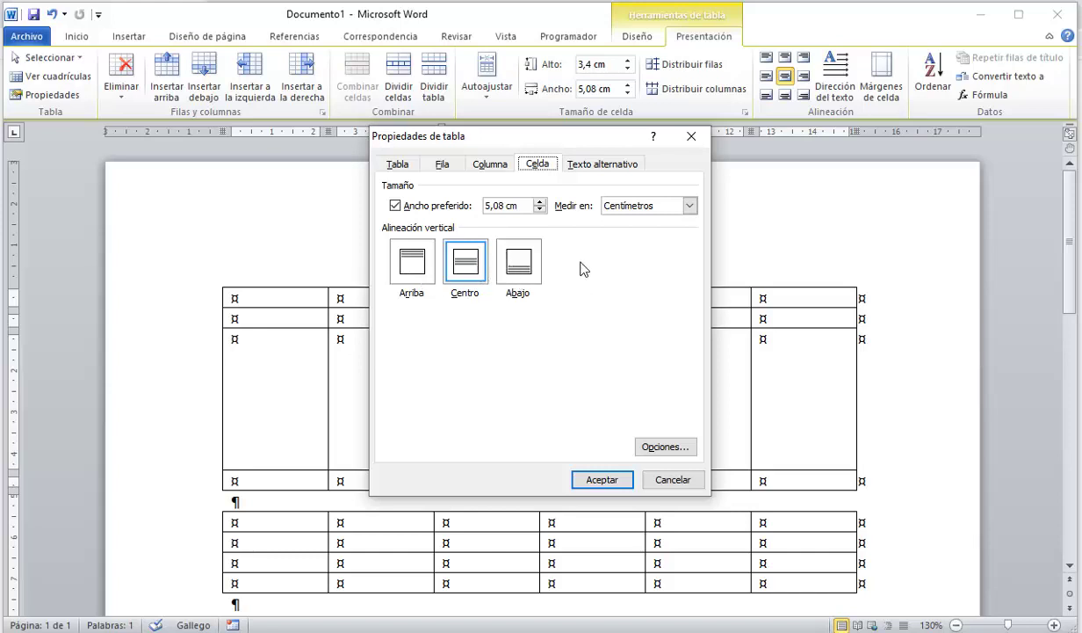
left_click(671, 448)
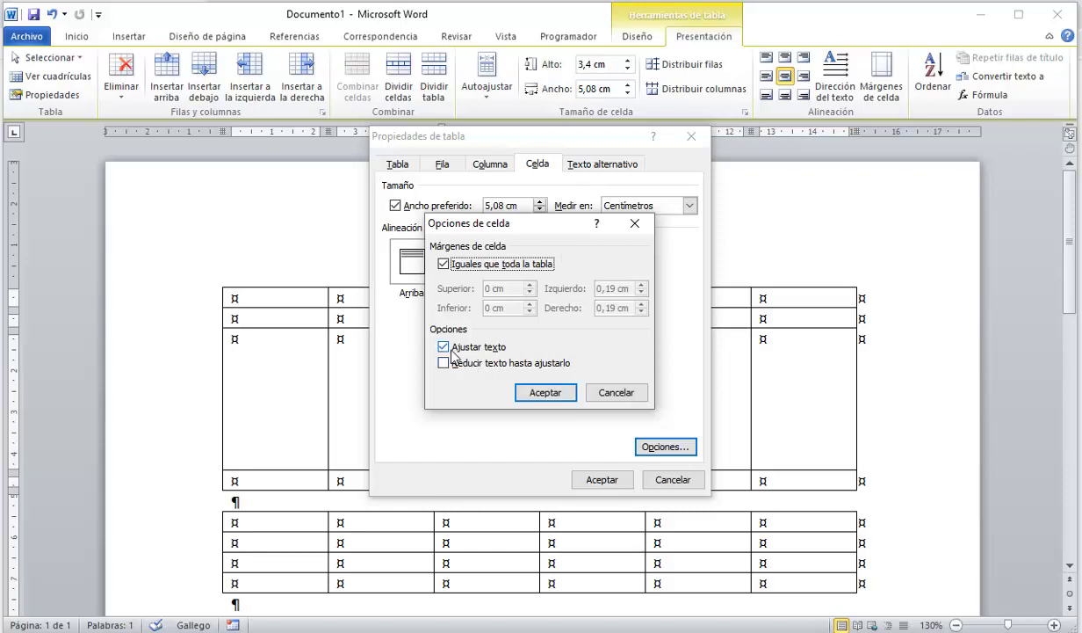
left_click(550, 397)
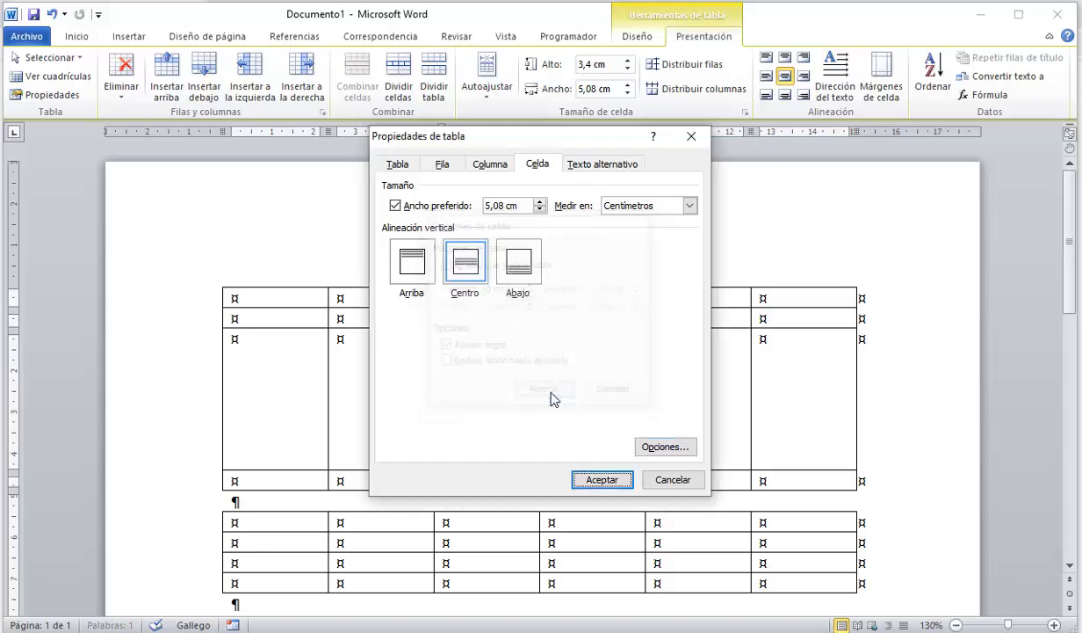
left_click(611, 479)
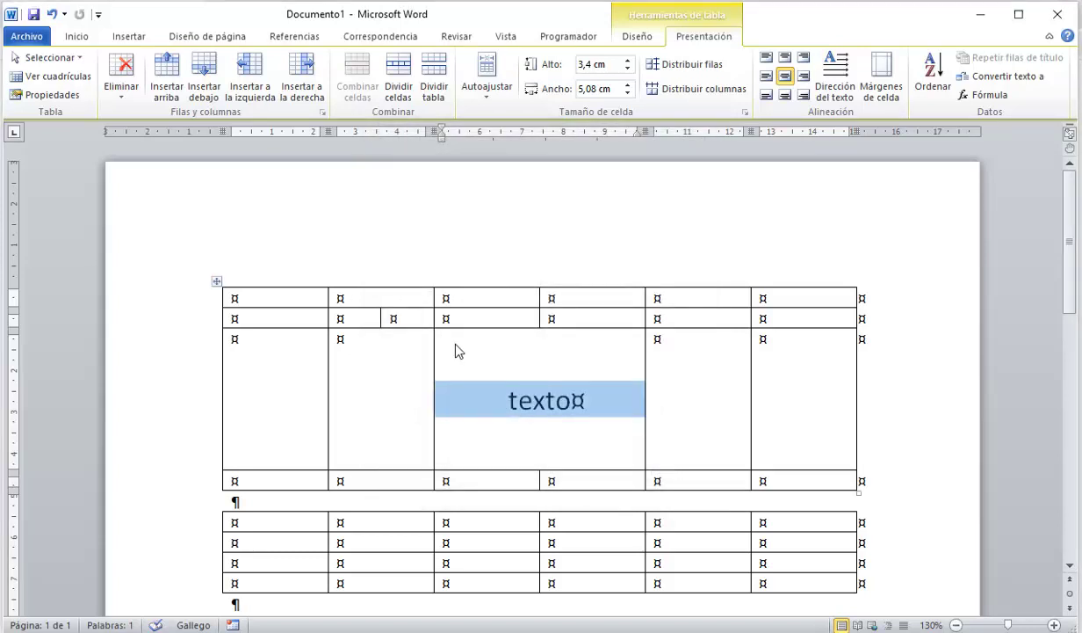
- Enter the sample text "numoewitrmpommrmwqr" in the second-row cell directly above the left half of the merged cell
left_click(445, 321)
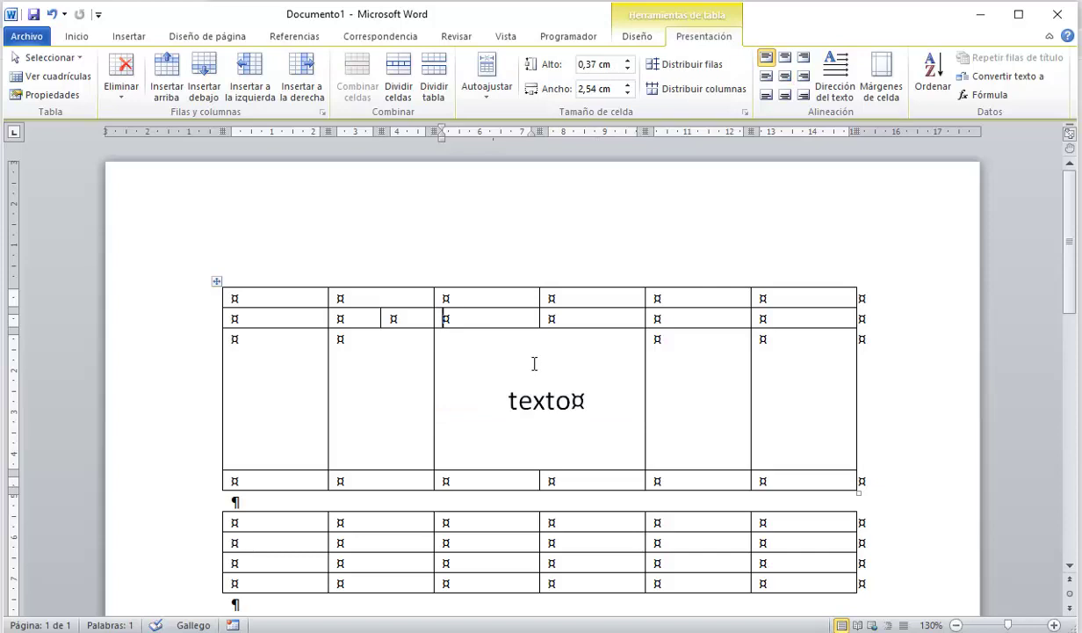
type("numoewitrmpom")
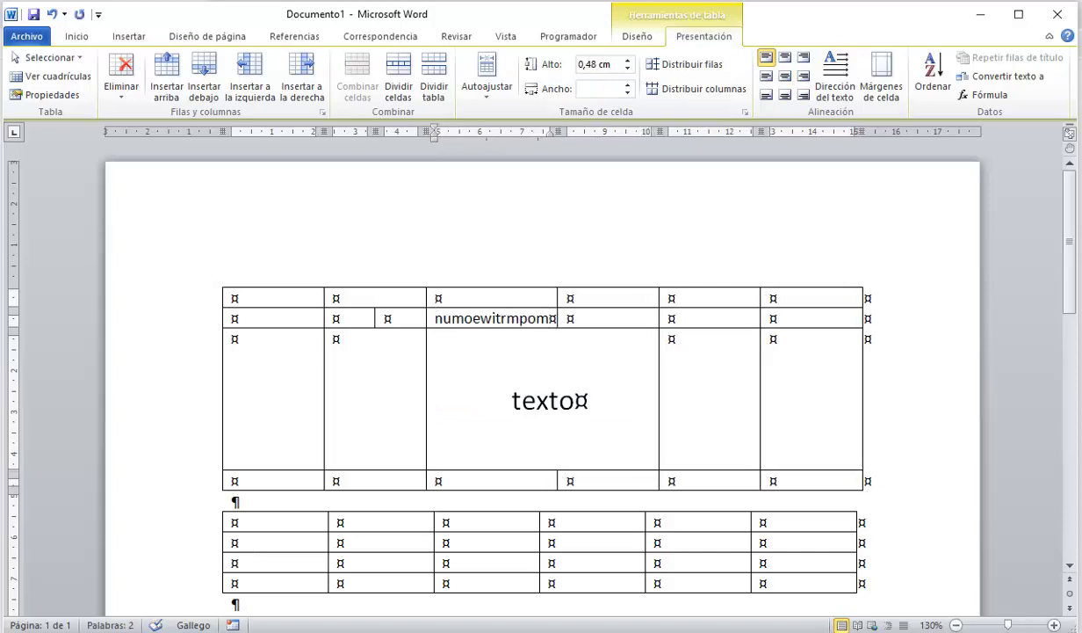
type("mrmwqr")
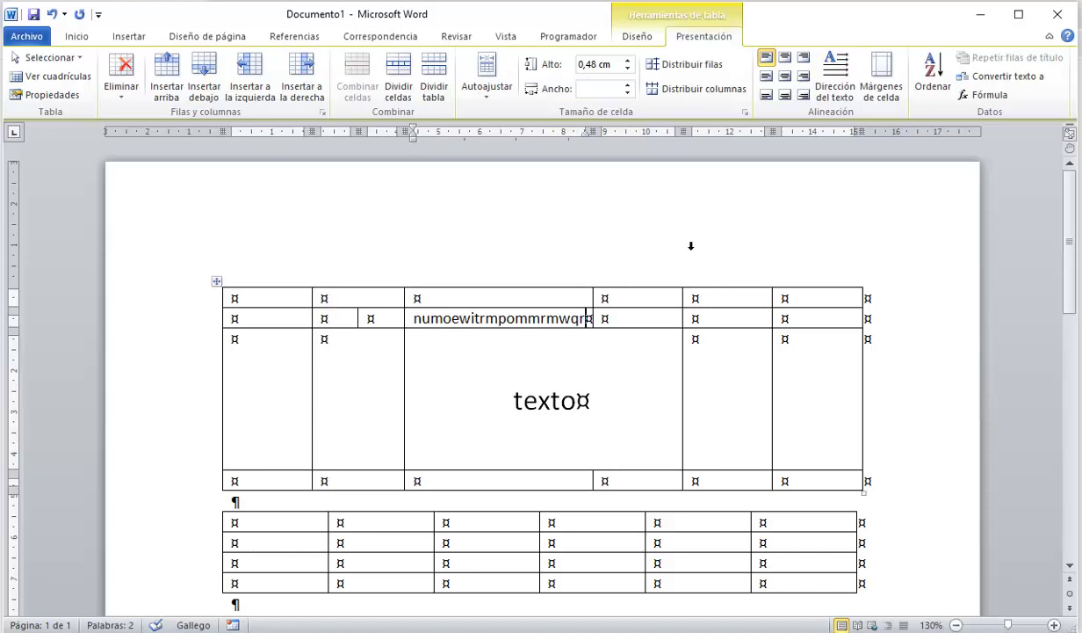
- Turn off automatic resizing to fit contents in the upper table's options
left_click(881, 81)
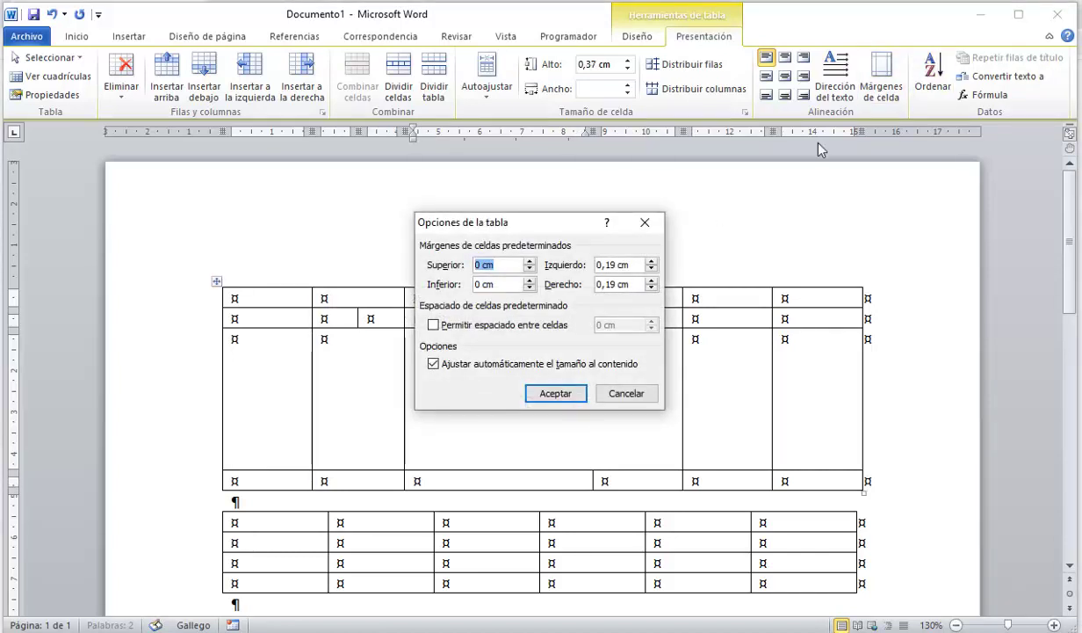
left_click(447, 364)
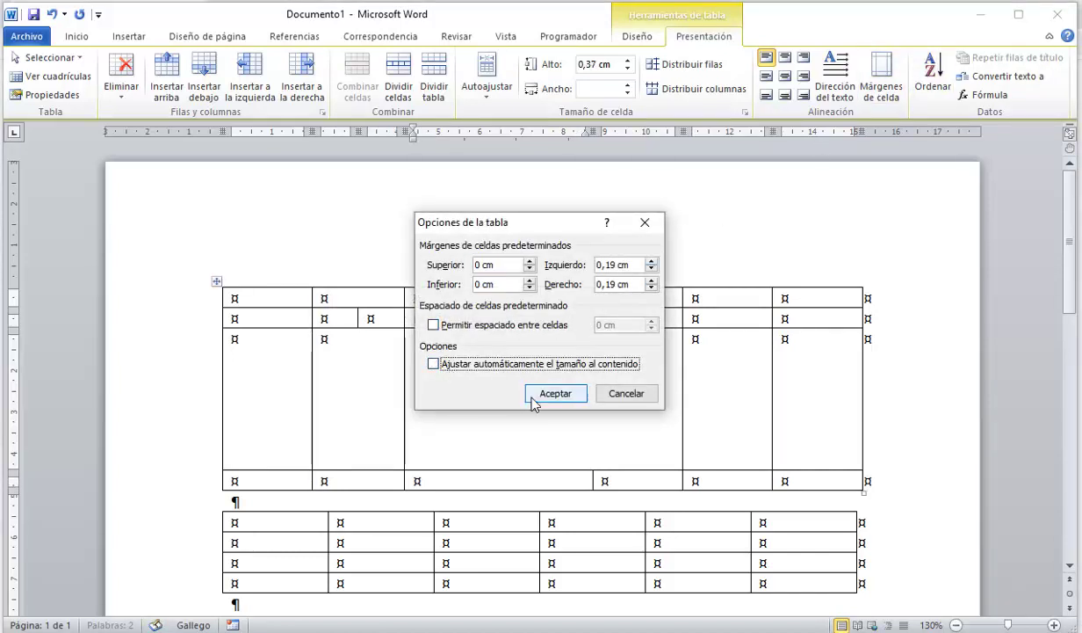
left_click(554, 394)
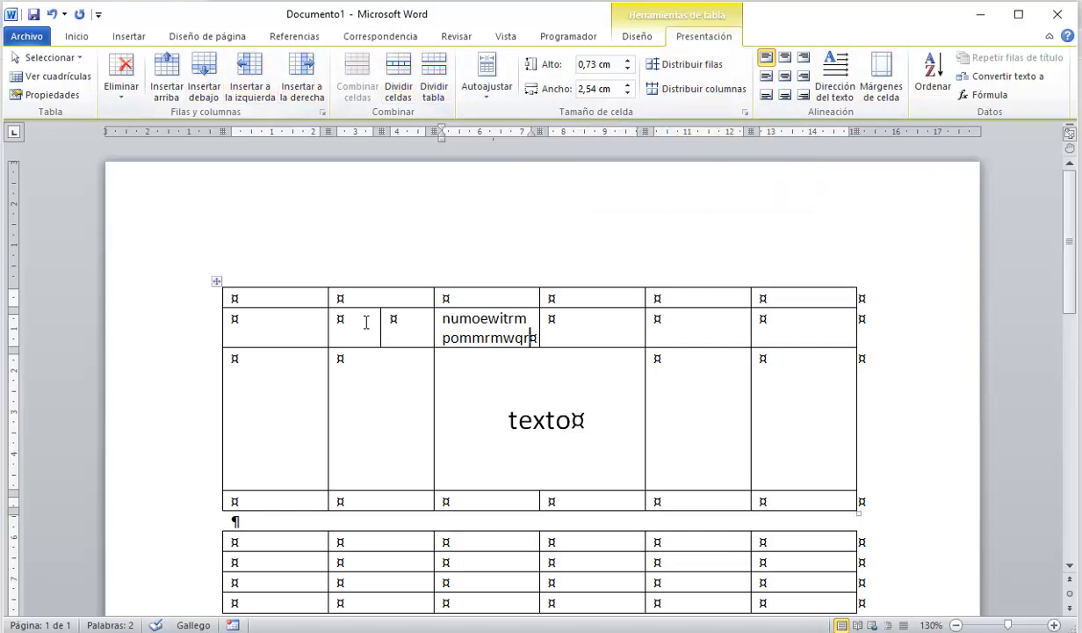
- In the upper table, insert a column to the left of the second column and a row above the third row
left_click(362, 280)
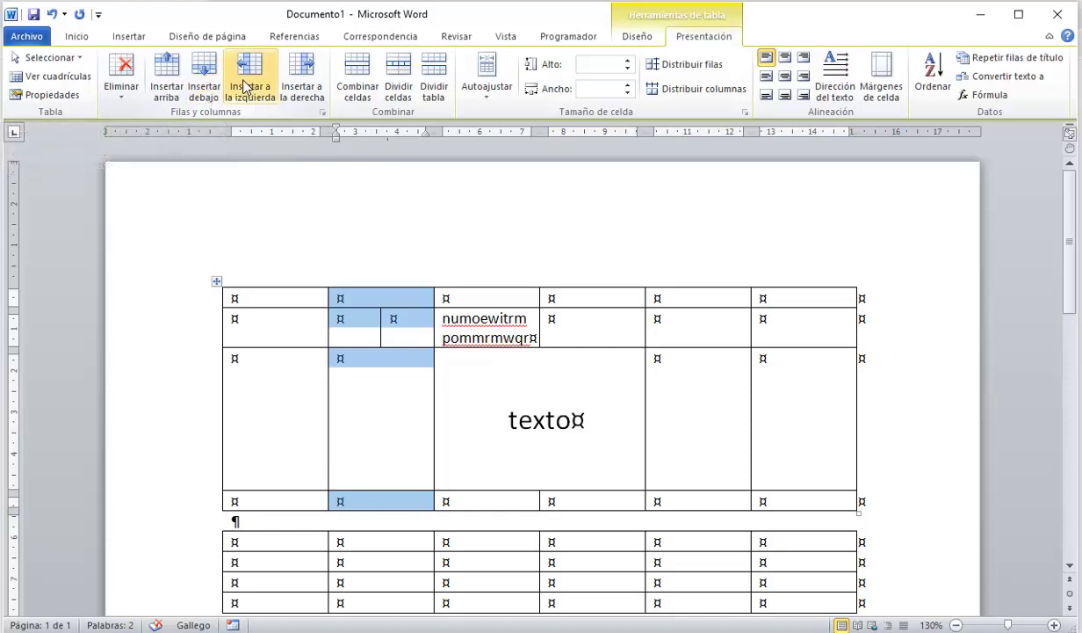
left_click(244, 88)
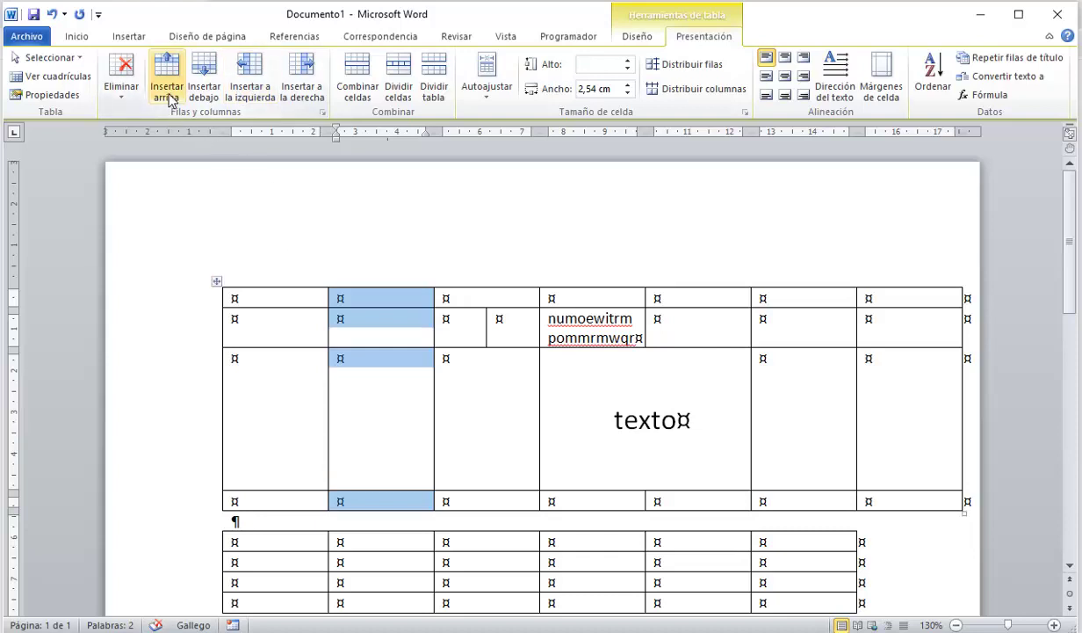
left_click(366, 406)
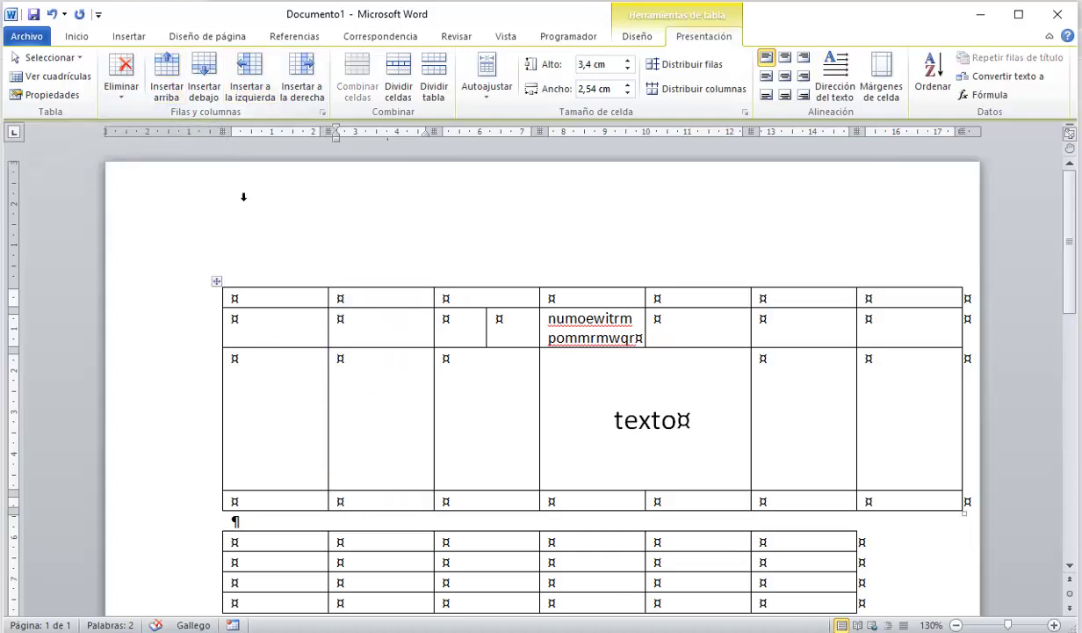
left_click(167, 78)
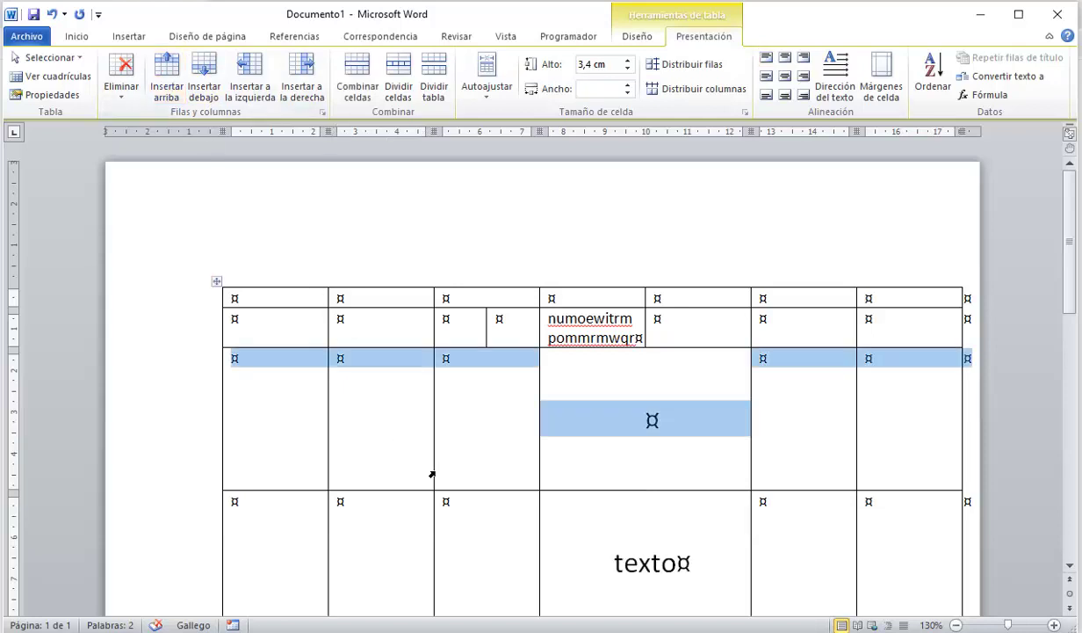
left_click(460, 521)
scroll(490, 425, "down", 3)
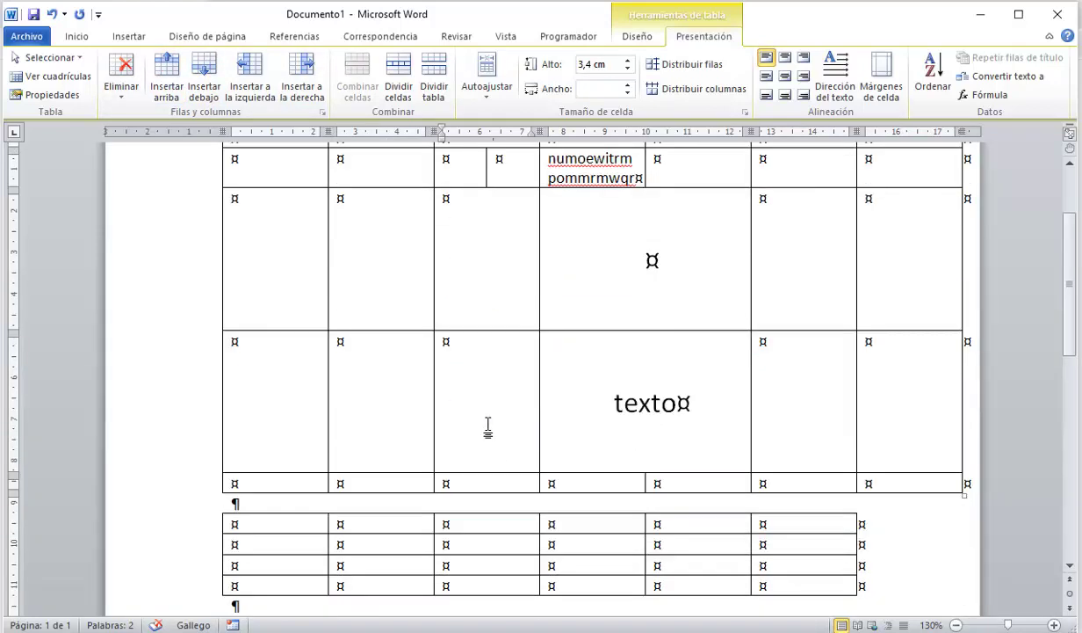
scroll(489, 425, "up", 3)
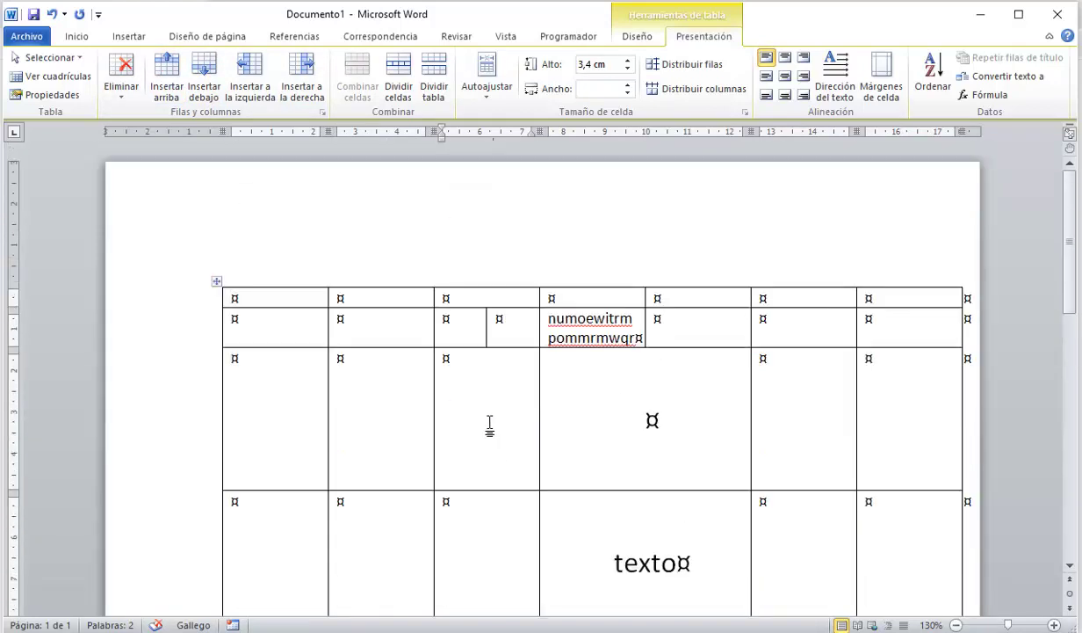
left_click(620, 37)
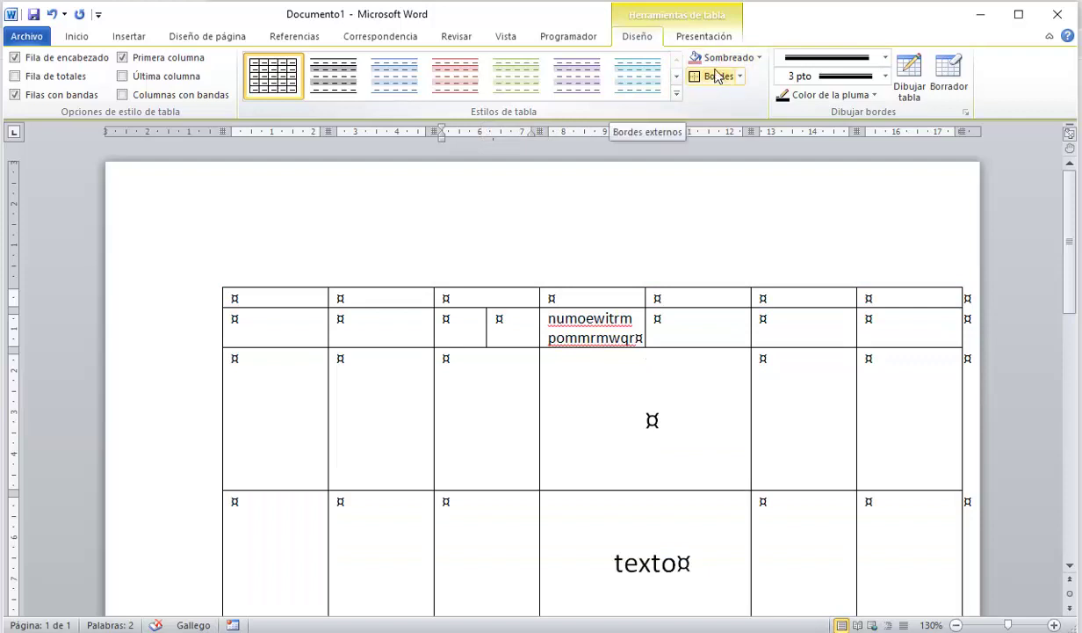
left_click(701, 35)
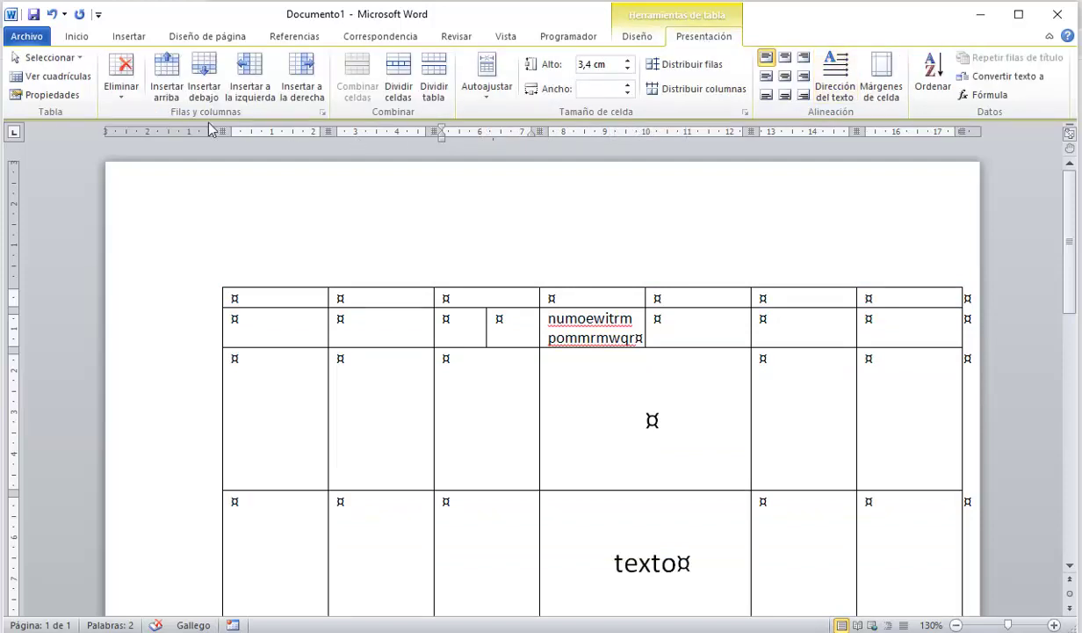